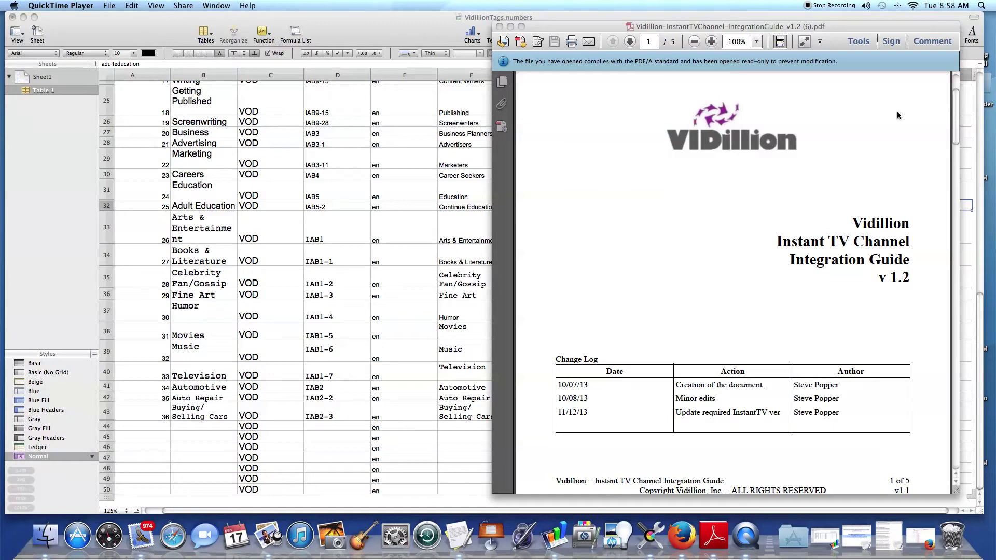
- Restore the minimized Firefox window showing the IAB-Categories.json gist
left_click(924, 534)
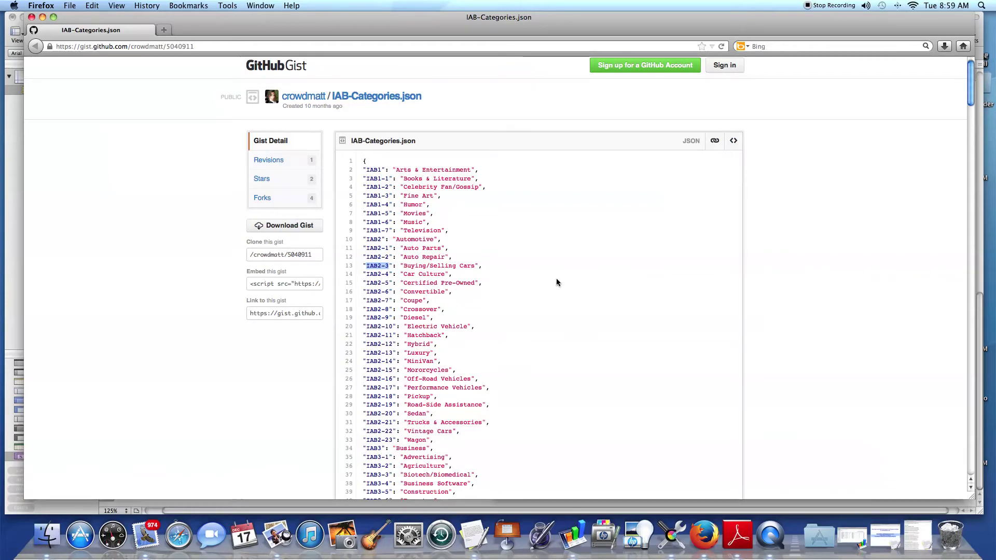
- Copy the IAB2-3 code from line 13 of the gist
right_click(382, 270)
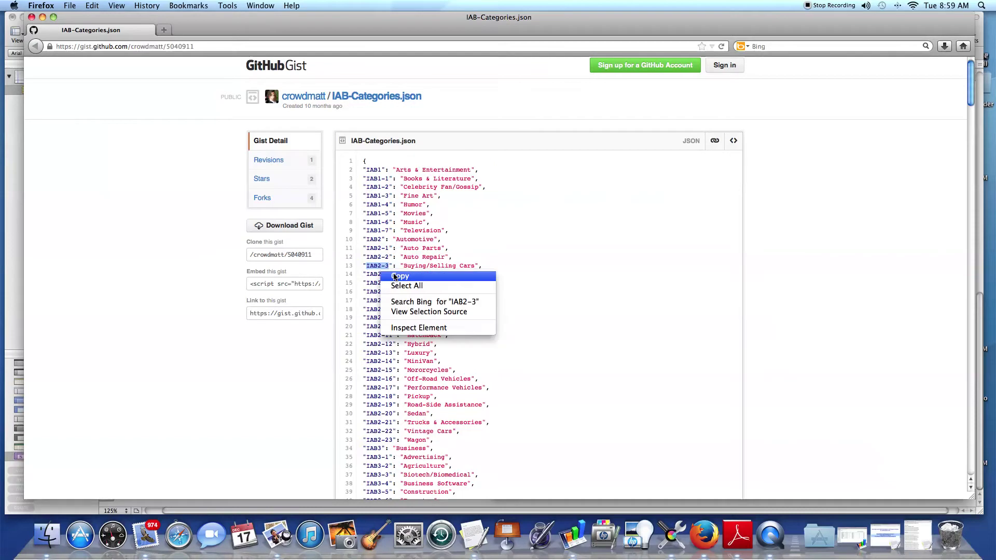
left_click(394, 276)
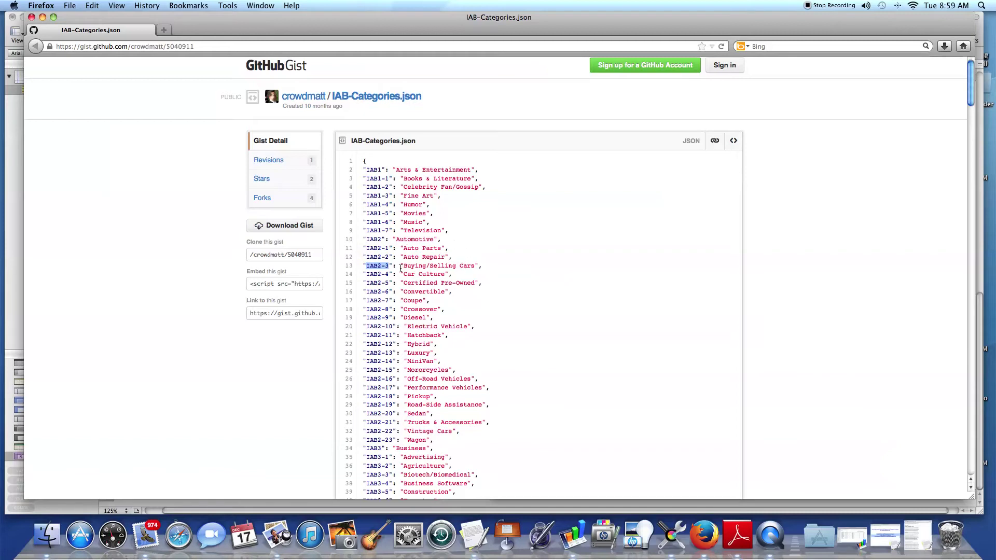
- Hide the gist and PDF, select the Buying/Selling Cars text in B43, then restore the gist
key("super+m")
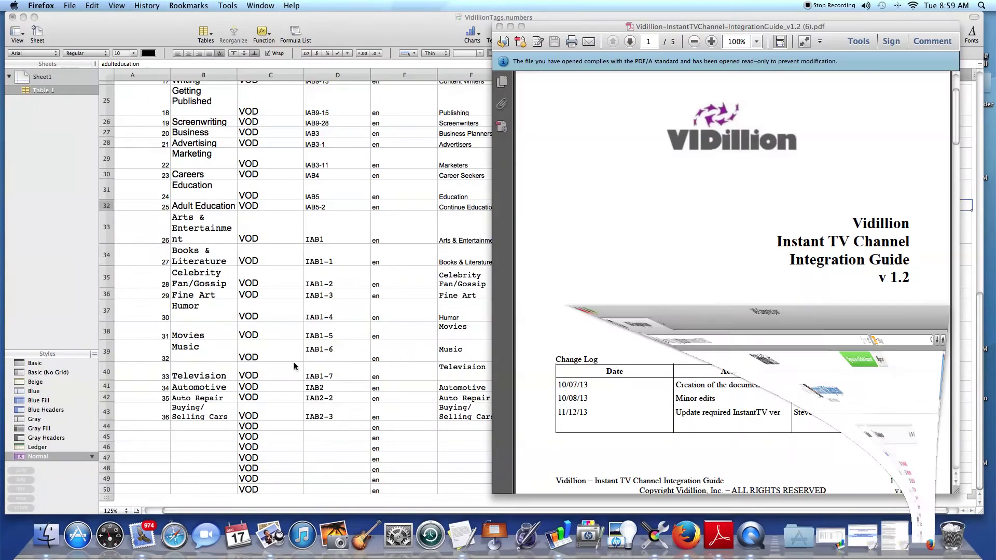
left_click(511, 26)
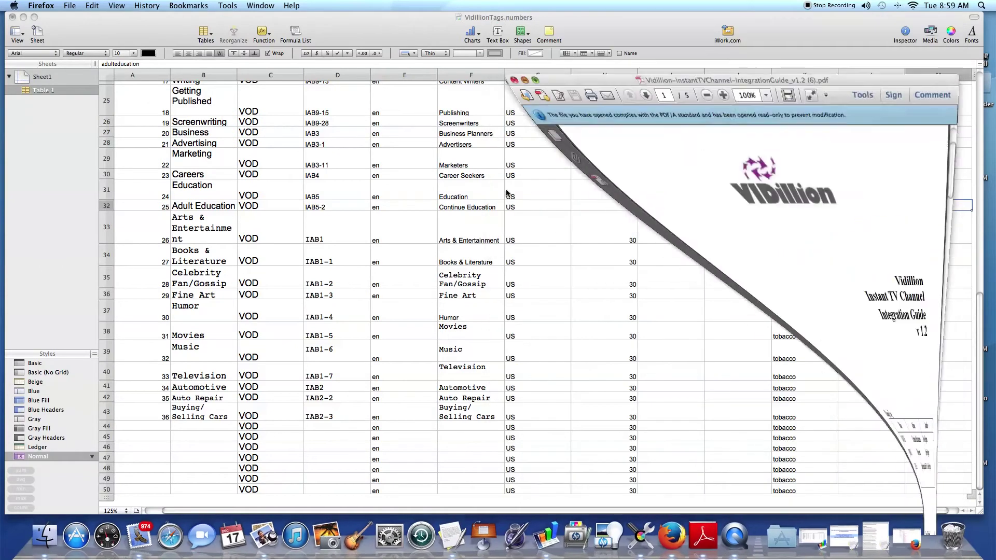
left_click(180, 412)
left_click_drag(174, 408, 217, 413)
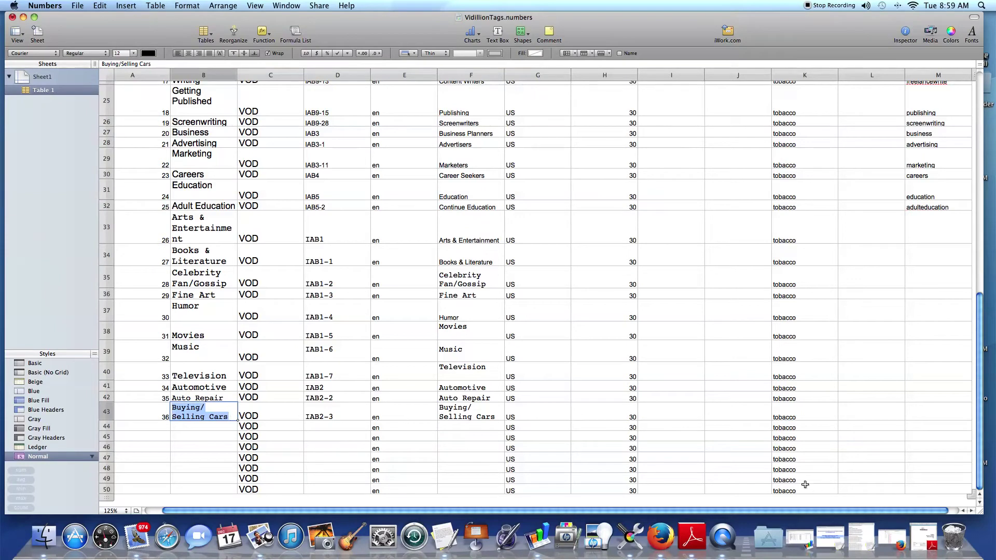
left_click(900, 539)
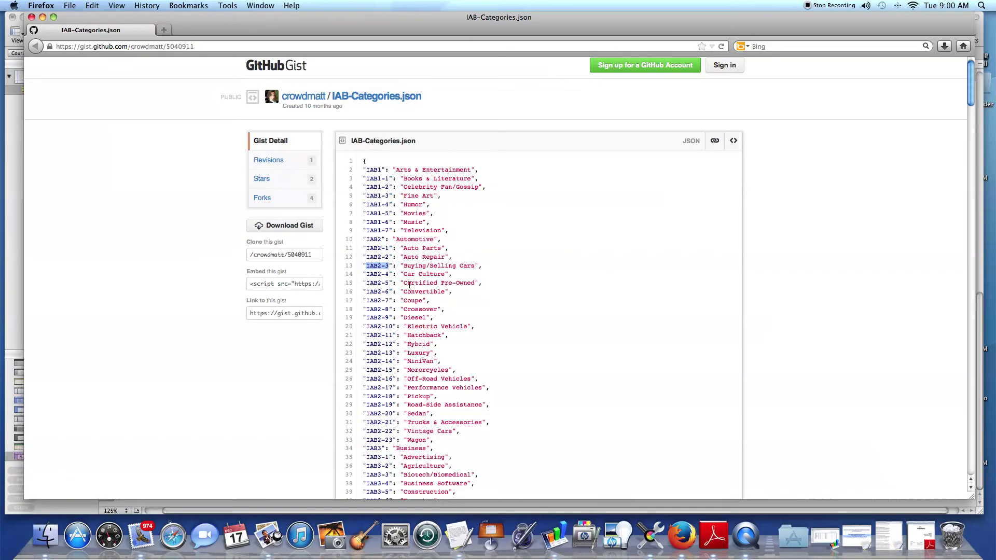
- Copy 'Certified Pre-Owned' from line 15 of the gist and minimize the browser
left_click_drag(402, 284, 475, 284)
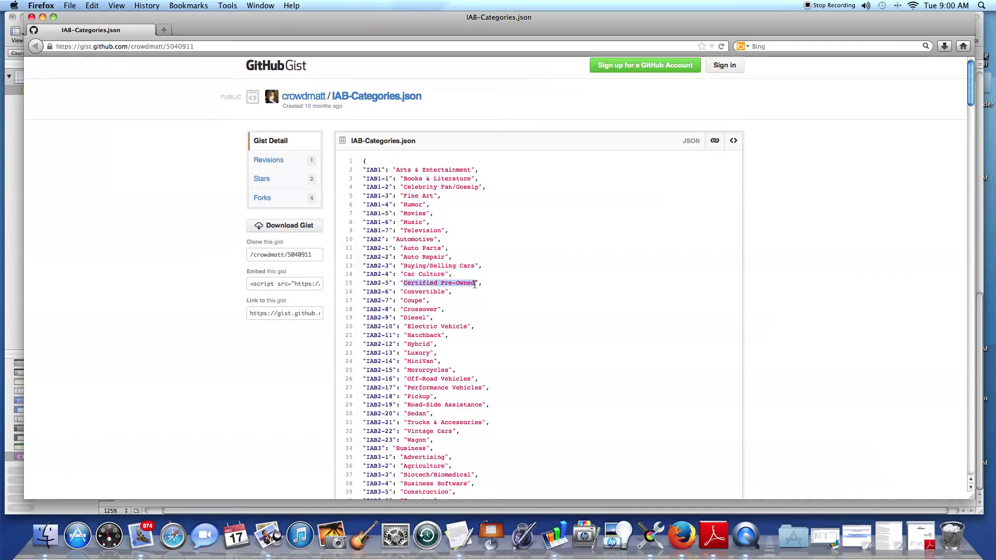
right_click(469, 286)
left_click(483, 291)
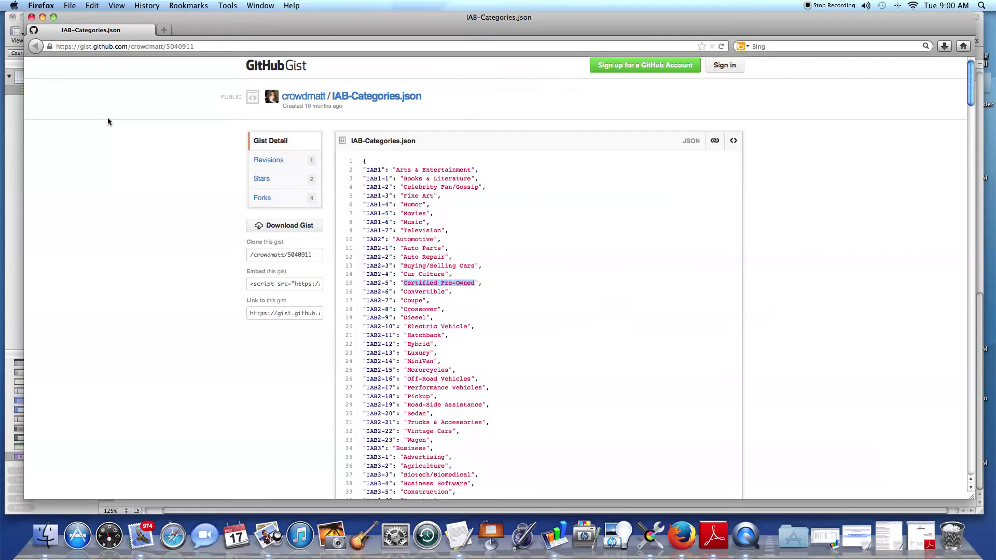
left_click(42, 16)
- Enter tag number 37 in cell A44
left_click(216, 426)
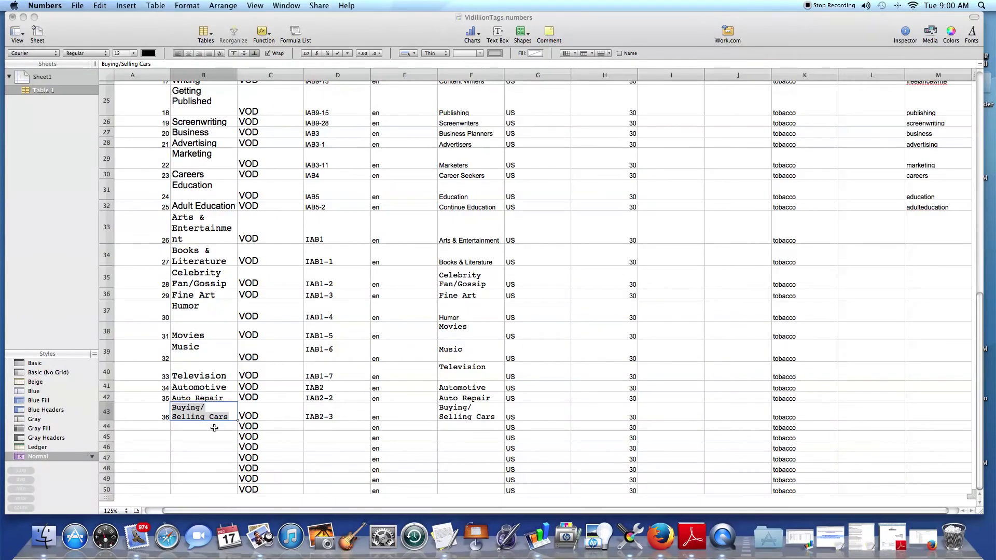
left_click(165, 426)
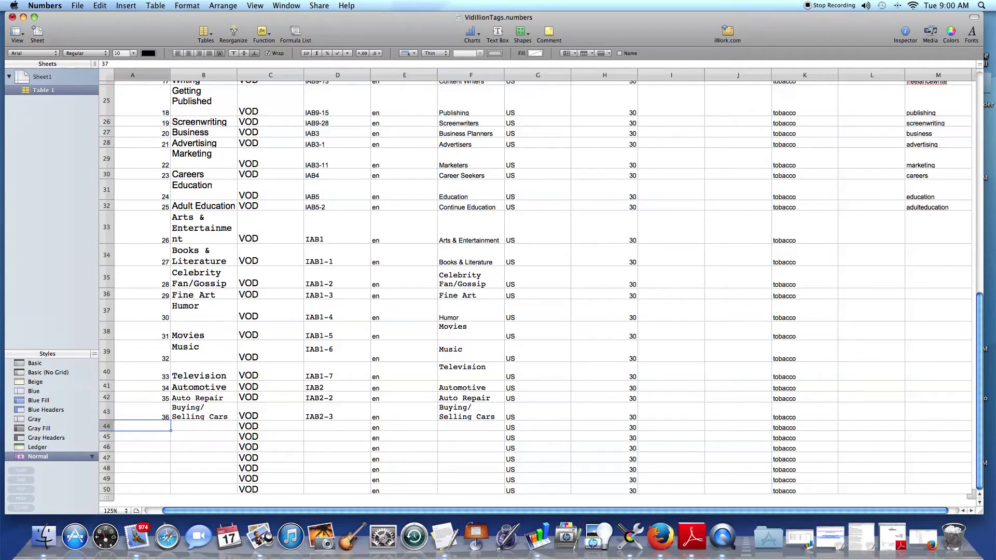
type("37")
left_click(196, 428)
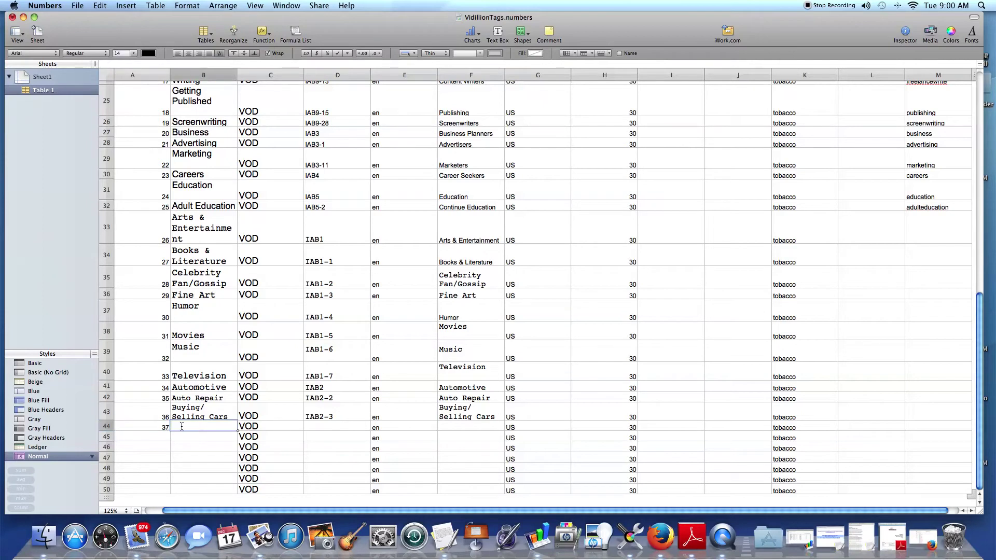
- Paste 'Certified Pre-Owned' into cells B44 and F44
right_click(182, 426)
left_click(188, 425)
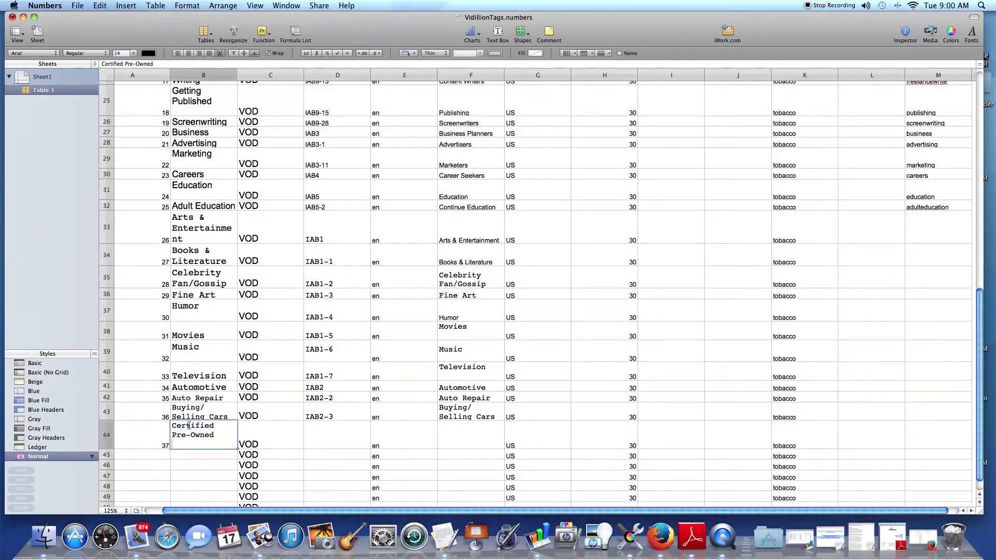
left_click(447, 431)
right_click(445, 429)
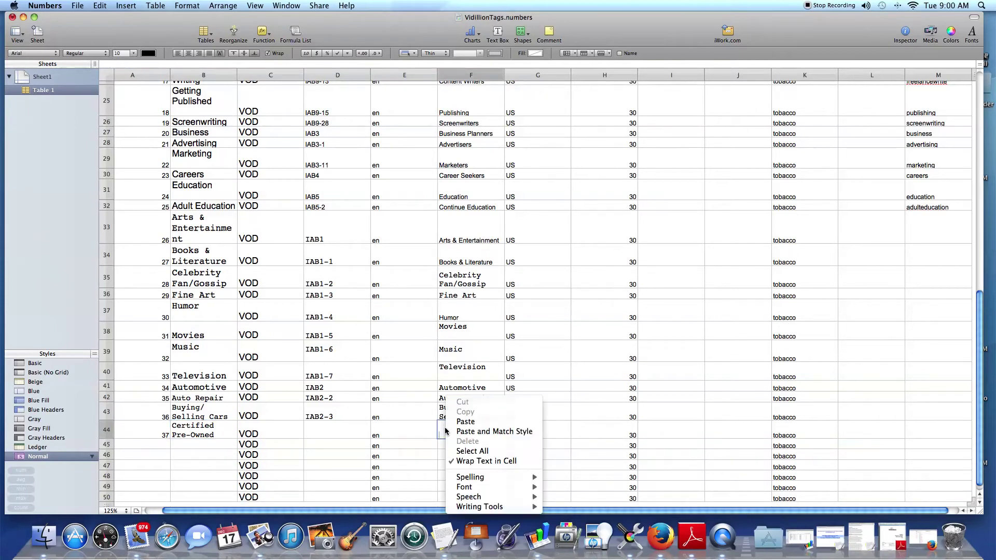
left_click(452, 418)
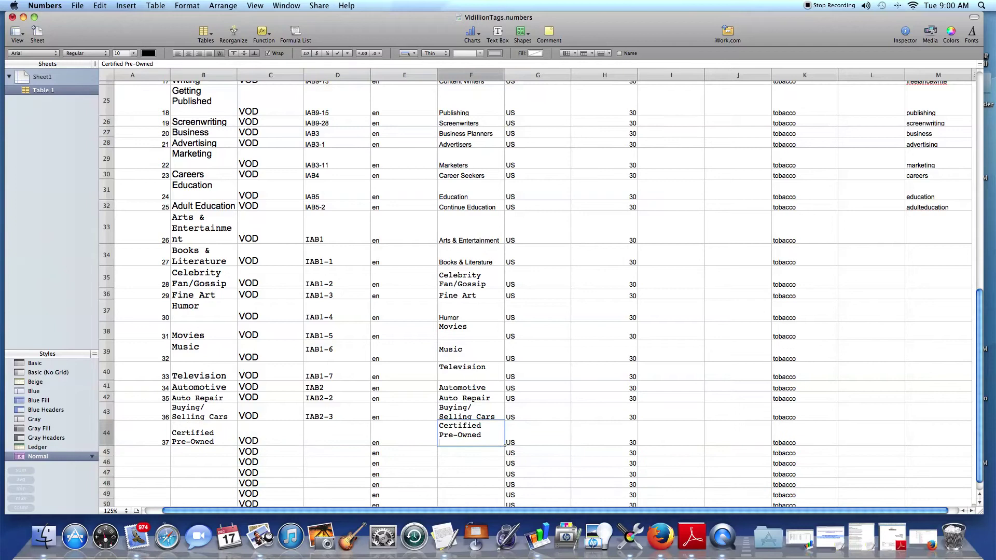
- Select empty cell D44 and check the IAB Content Category header in D7
scroll(465, 420, "up", 15)
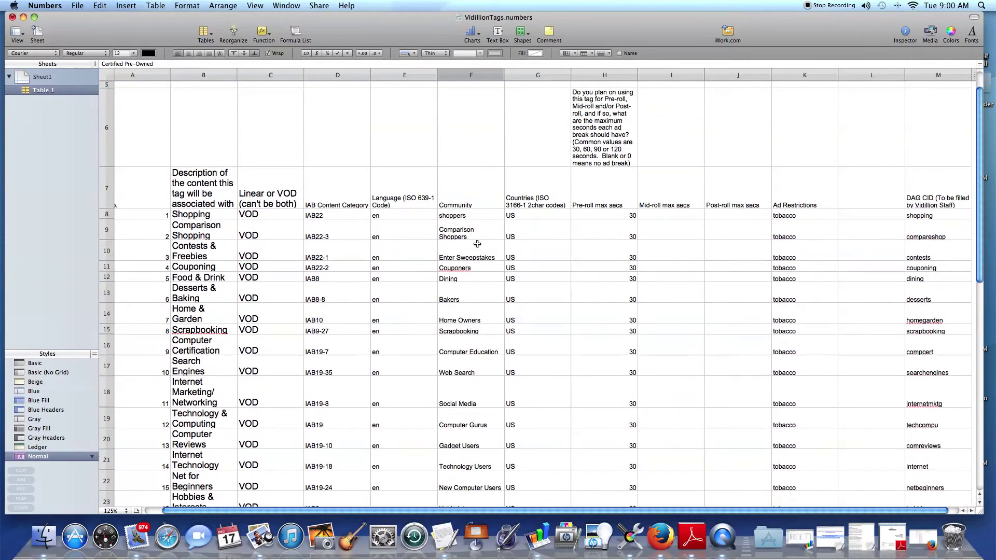
scroll(471, 260, "down", 15)
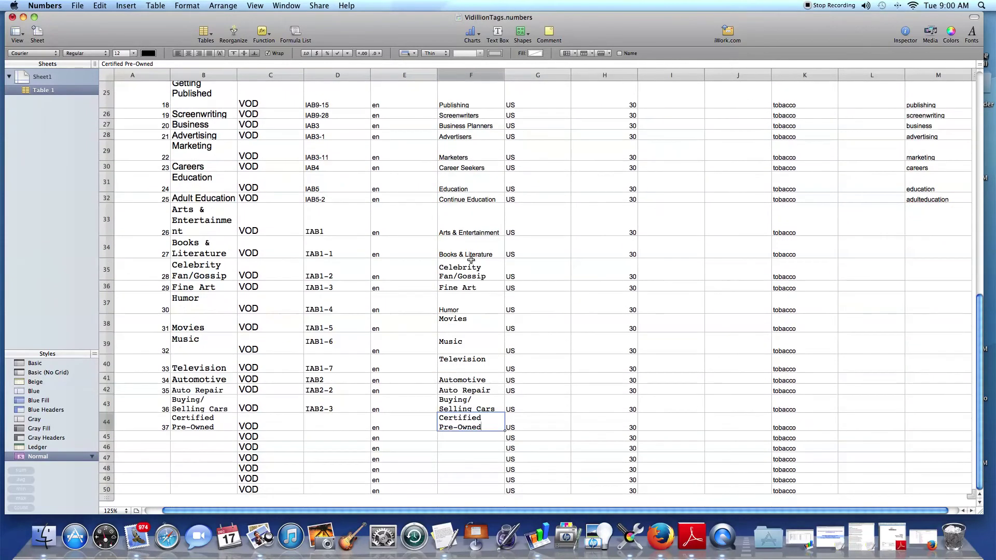
scroll(210, 418, "up", 15)
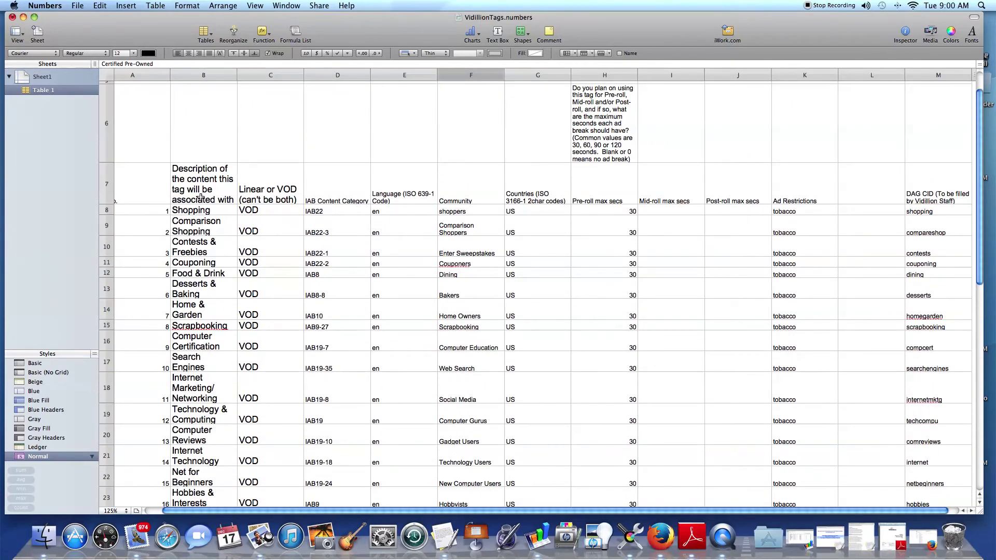
scroll(323, 264, "down", 15)
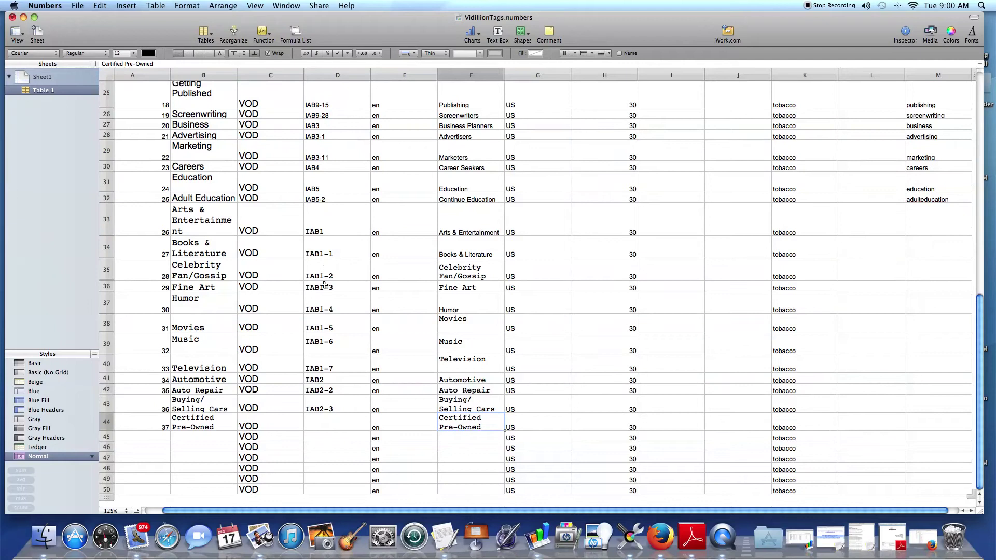
left_click(334, 425)
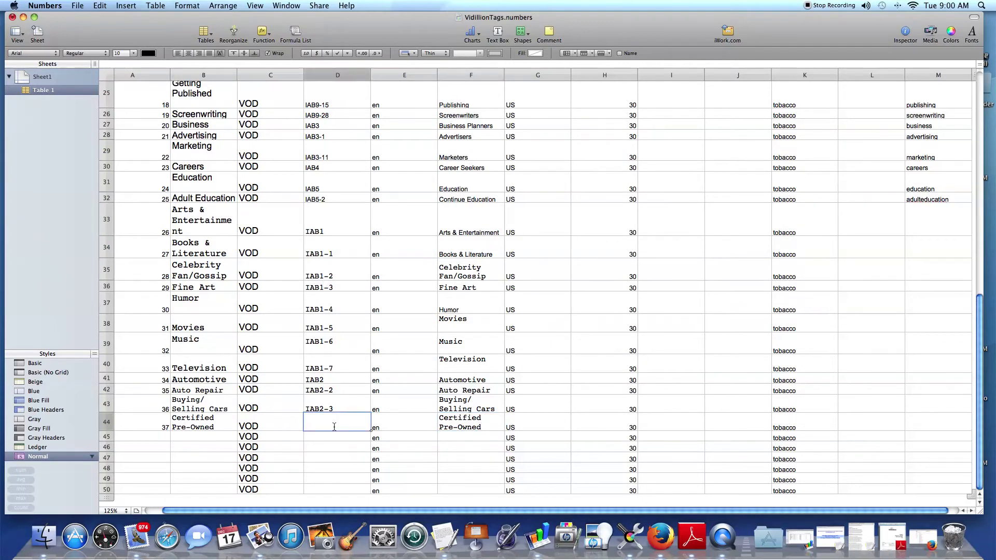
scroll(334, 426, "up", 15)
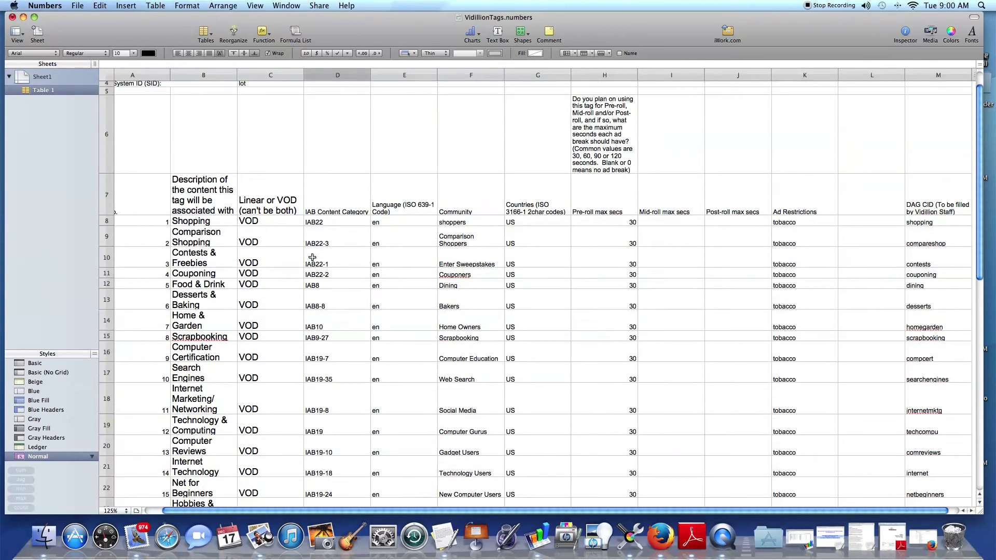
left_click(307, 213)
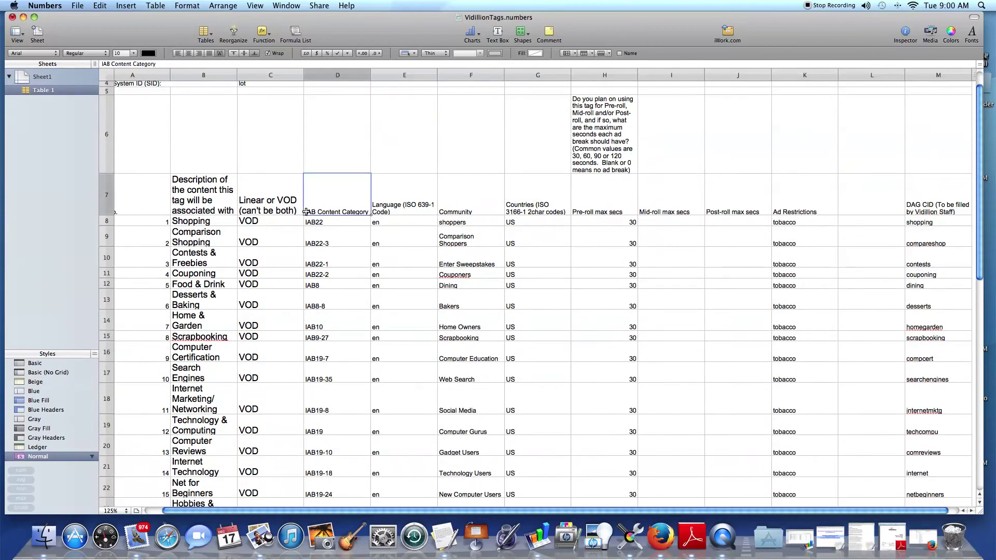
left_click_drag(306, 213, 367, 213)
scroll(410, 302, "down", 15)
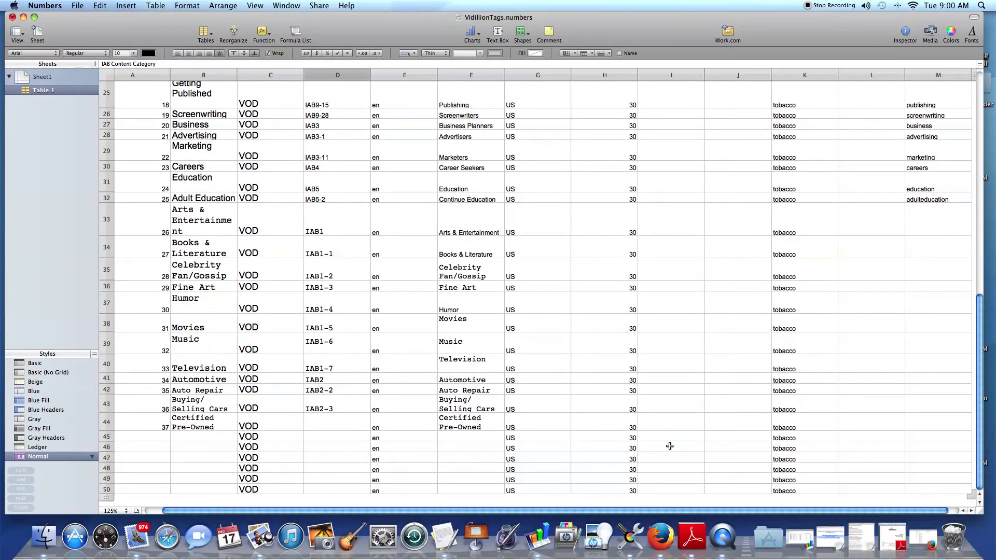
- Copy the IAB2-5 code from line 15 of the gist and return to Numbers
left_click(926, 524)
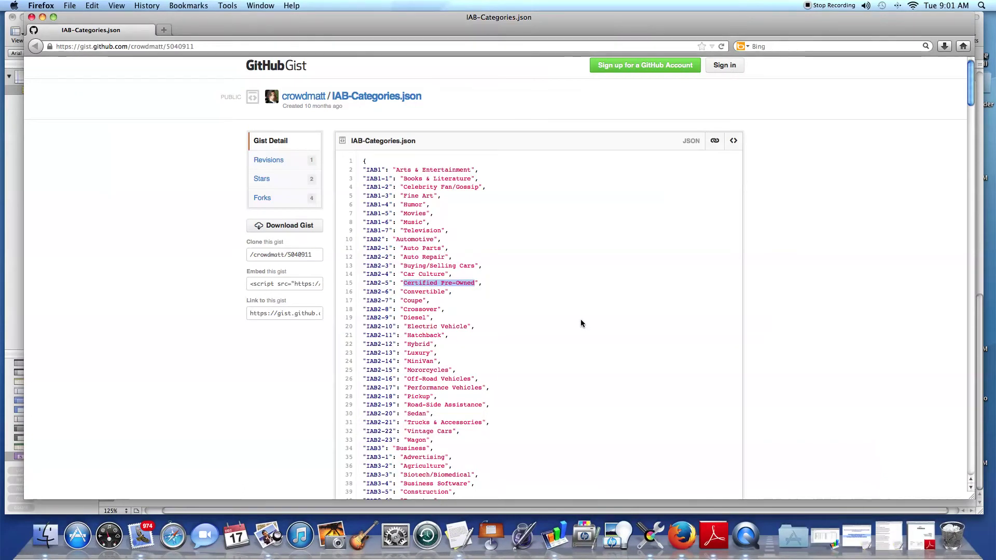
left_click(389, 285)
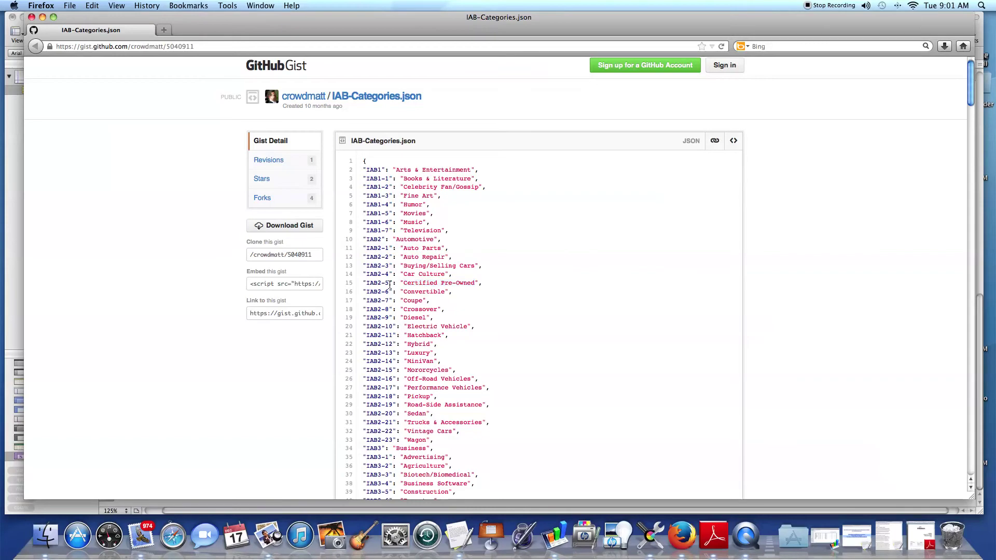
left_click_drag(390, 285, 366, 285)
right_click(381, 288)
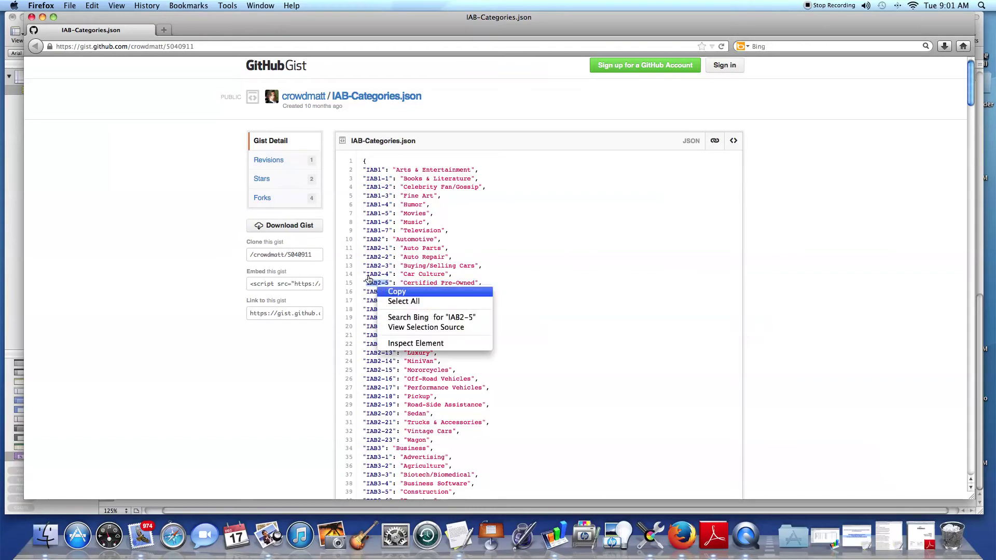
left_click(397, 292)
left_click(42, 17)
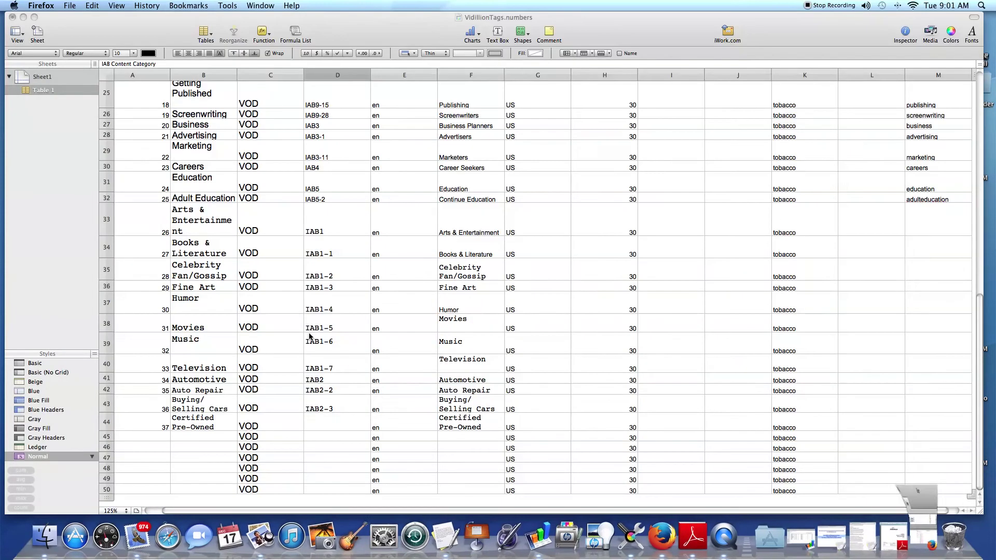
- Paste IAB2-5 into cell D44, removing the trailing line break
double_click(315, 424)
right_click(315, 422)
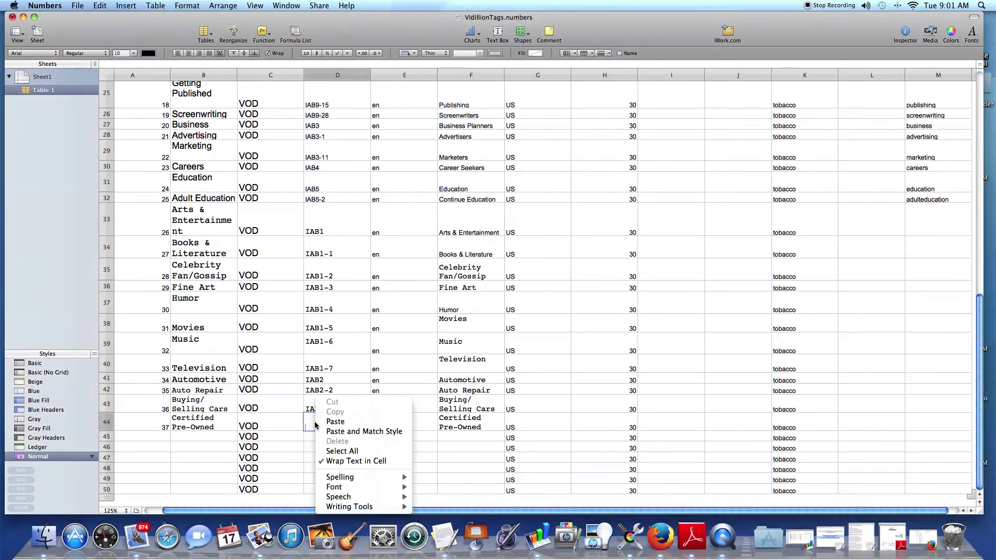
left_click(322, 420)
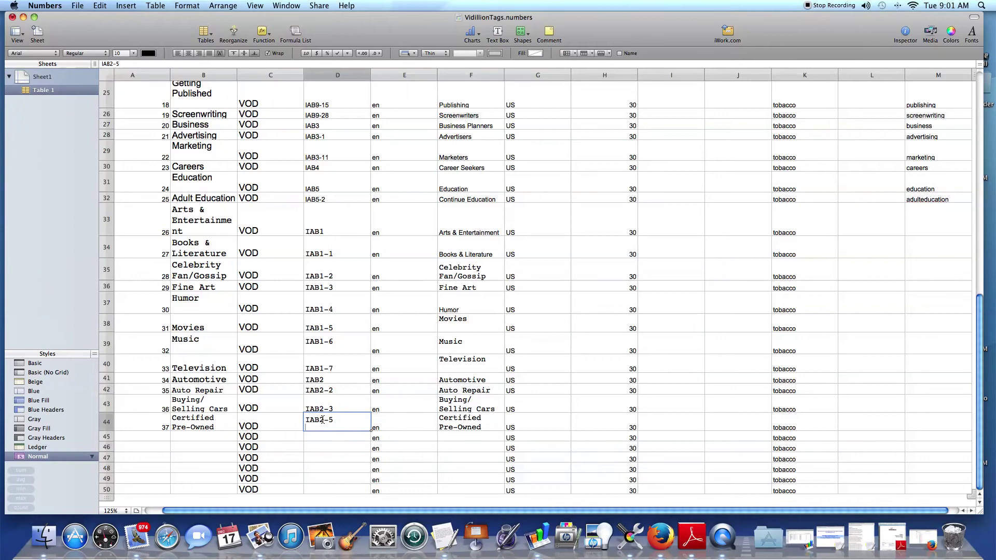
key("BackSpace")
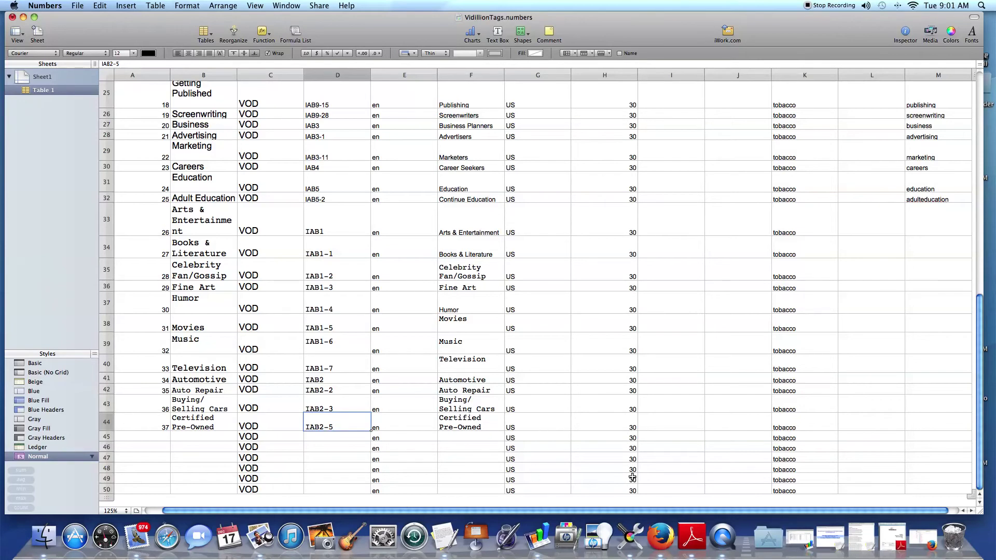
left_click(553, 427)
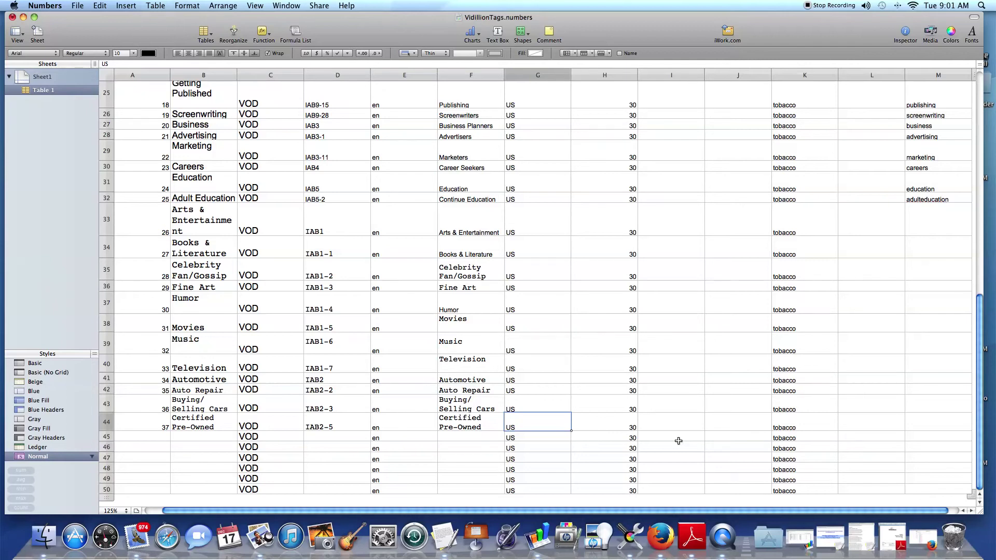
- Copy 'Electric Vehicle' from line 20 of the gist and return to row 45 of the sheet
left_click(919, 525)
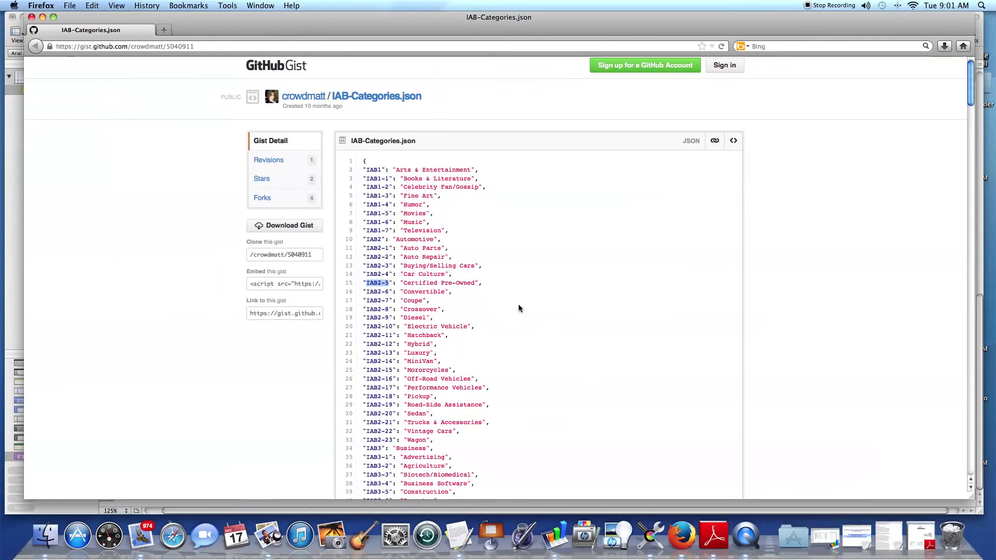
scroll(519, 306, "down", 2)
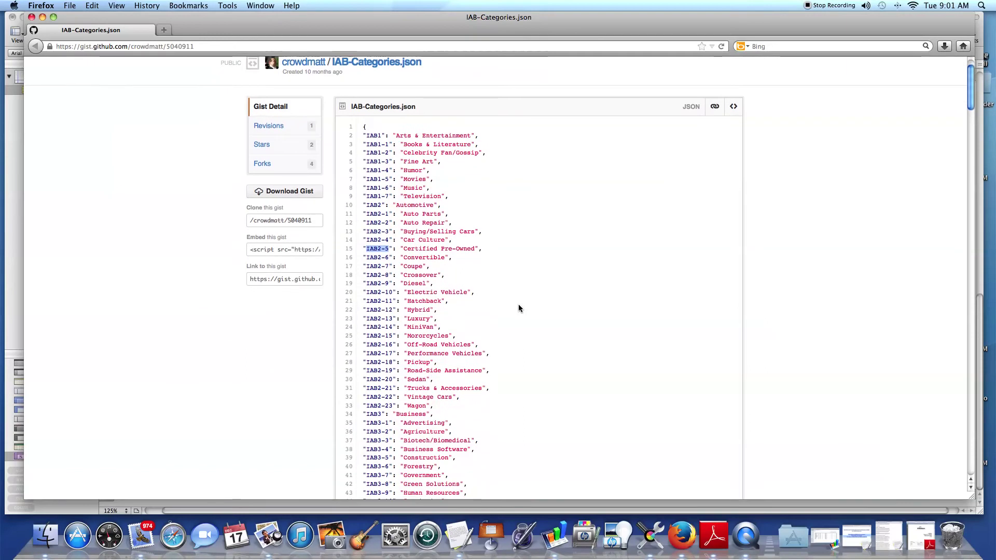
scroll(518, 307, "down", 1)
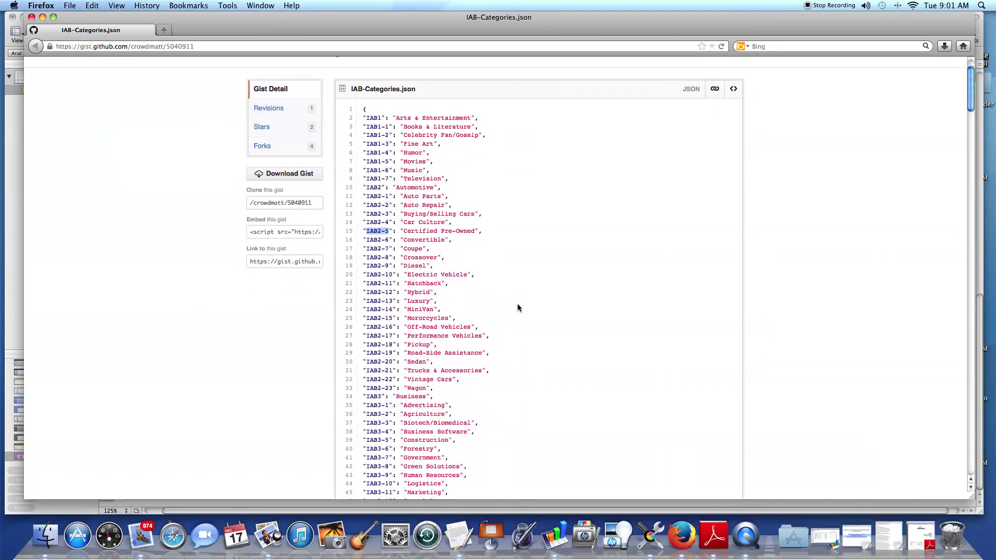
left_click_drag(408, 275, 466, 275)
right_click(450, 276)
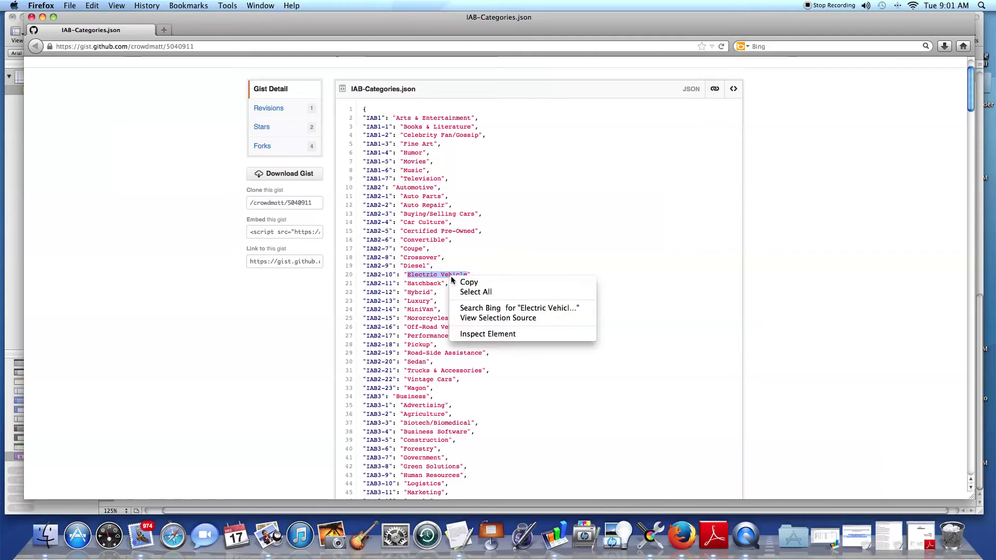
left_click(455, 282)
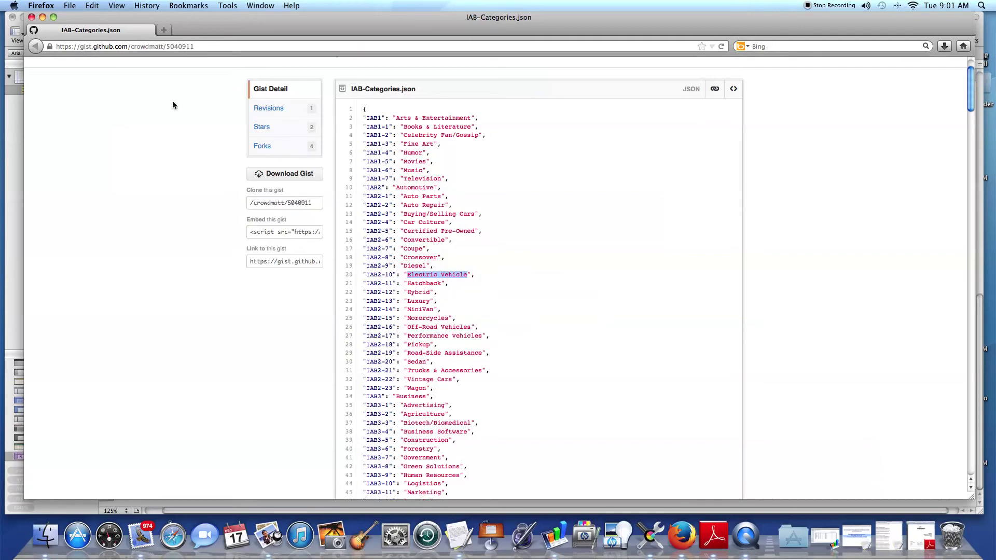
left_click(43, 17)
left_click(167, 436)
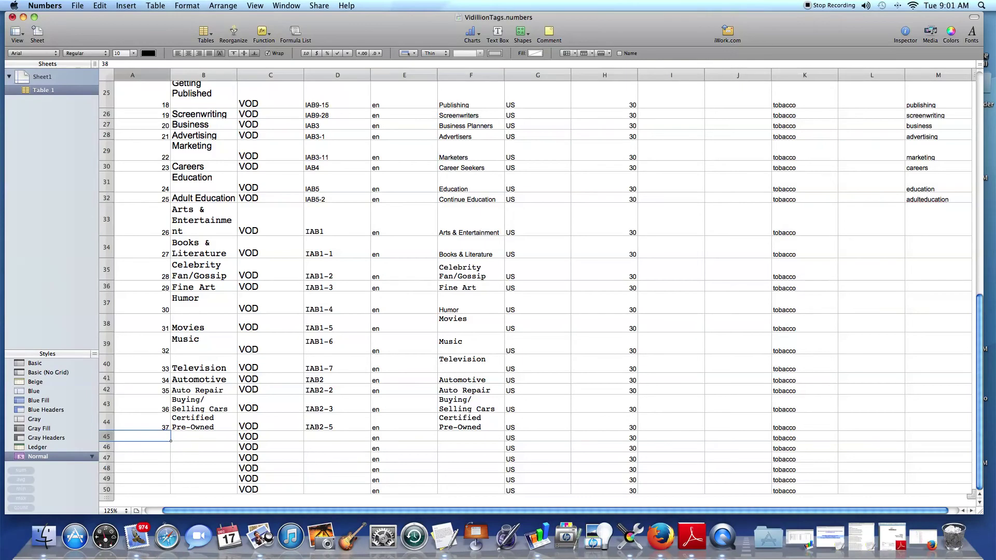
- Paste 'Electric Vehicle' into cells B45 and F45 for tag 38
left_click(192, 439)
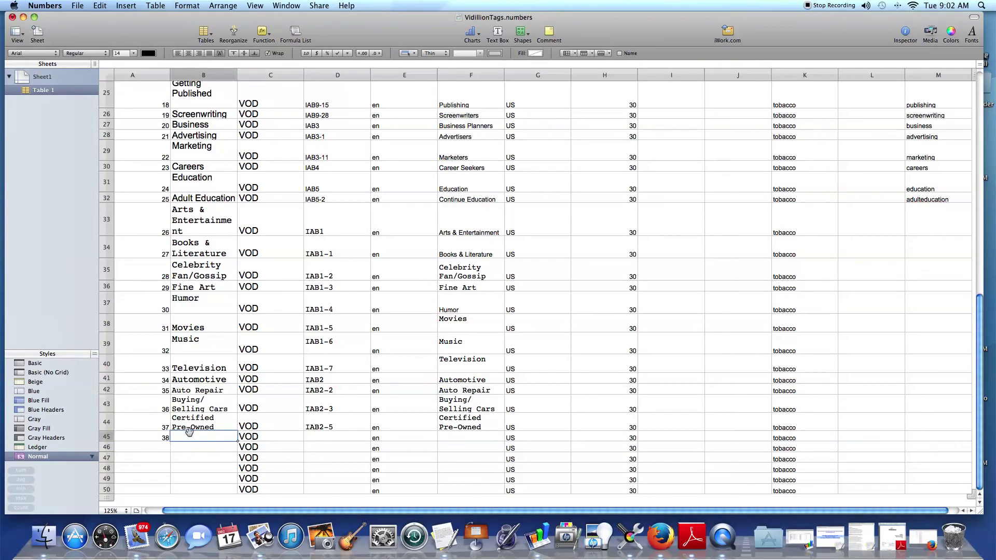
right_click(191, 438)
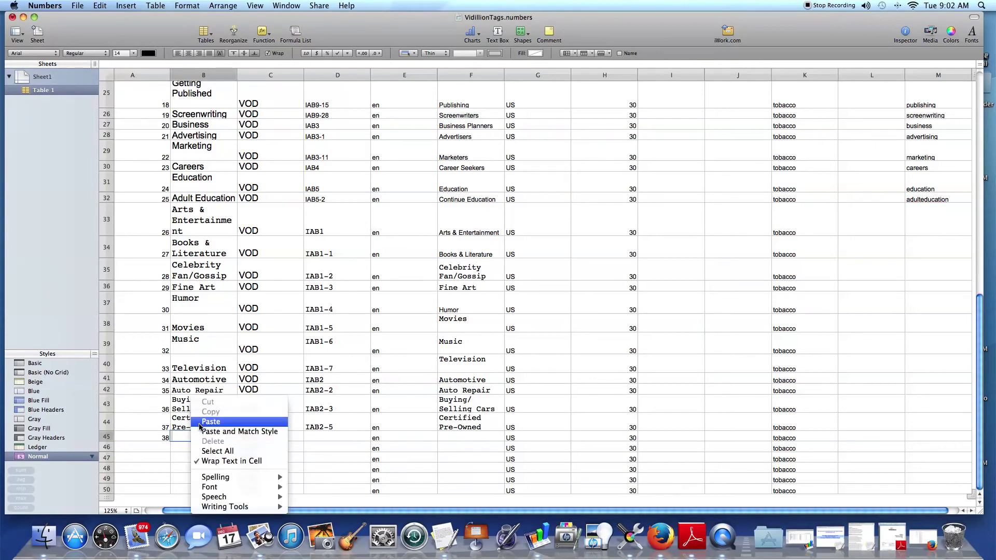
left_click(199, 423)
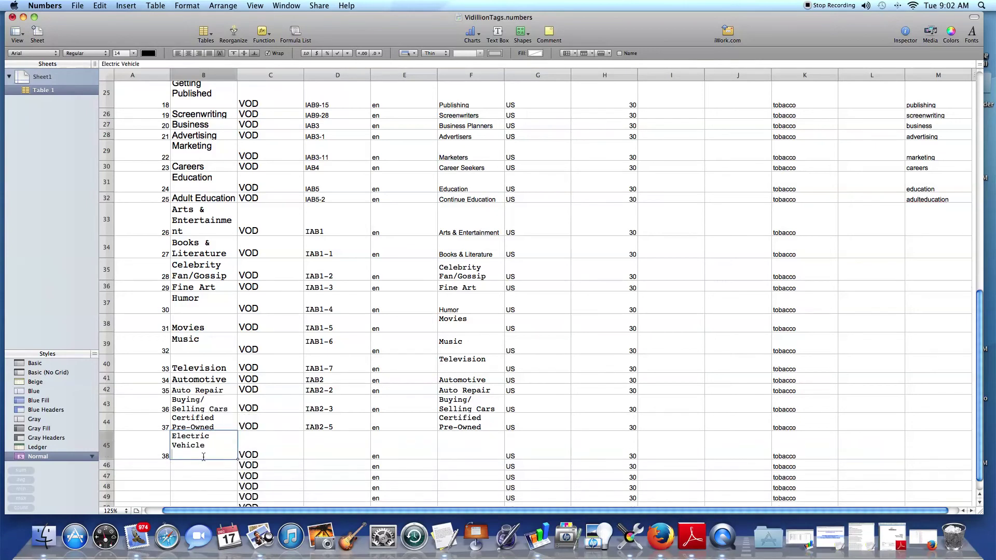
left_click(443, 442)
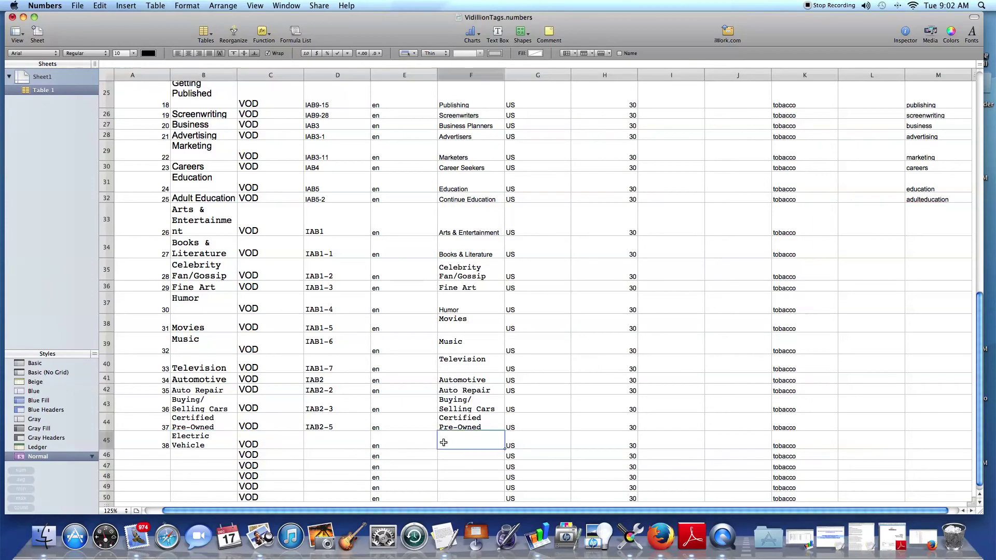
right_click(444, 443)
left_click(455, 424)
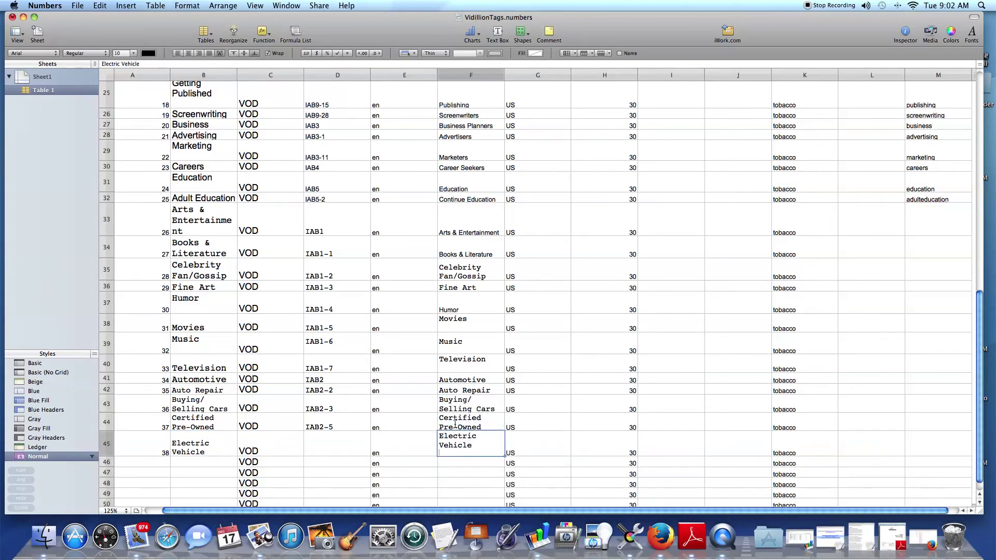
left_click(453, 455)
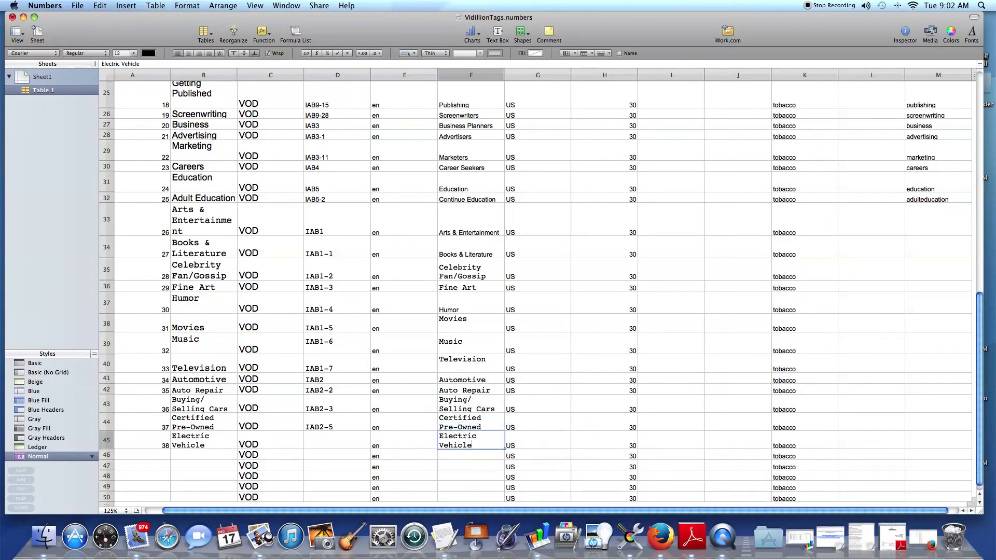
- Copy the IAB2-10 code from line 20 of the gist
left_click(926, 537)
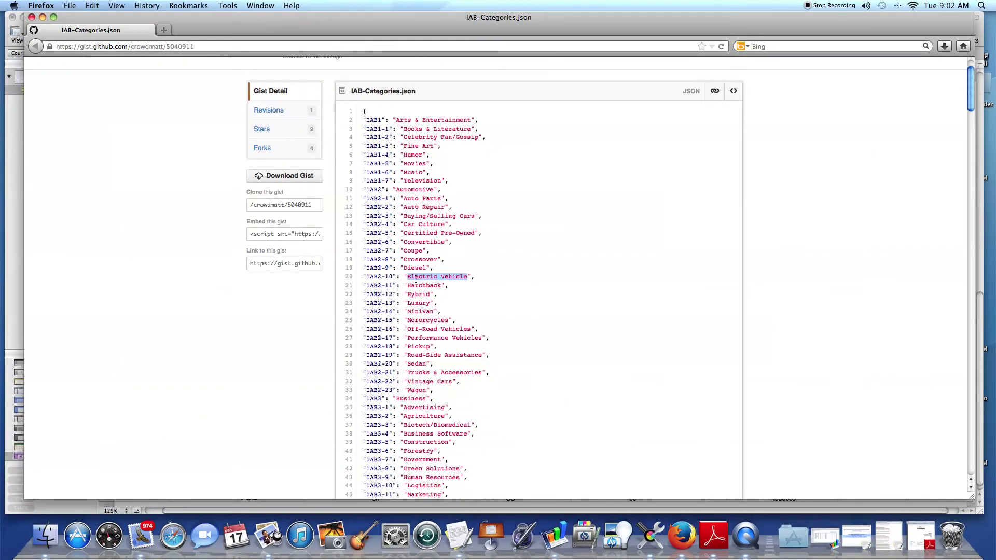
left_click(392, 276)
left_click_drag(392, 275, 366, 276)
right_click(374, 278)
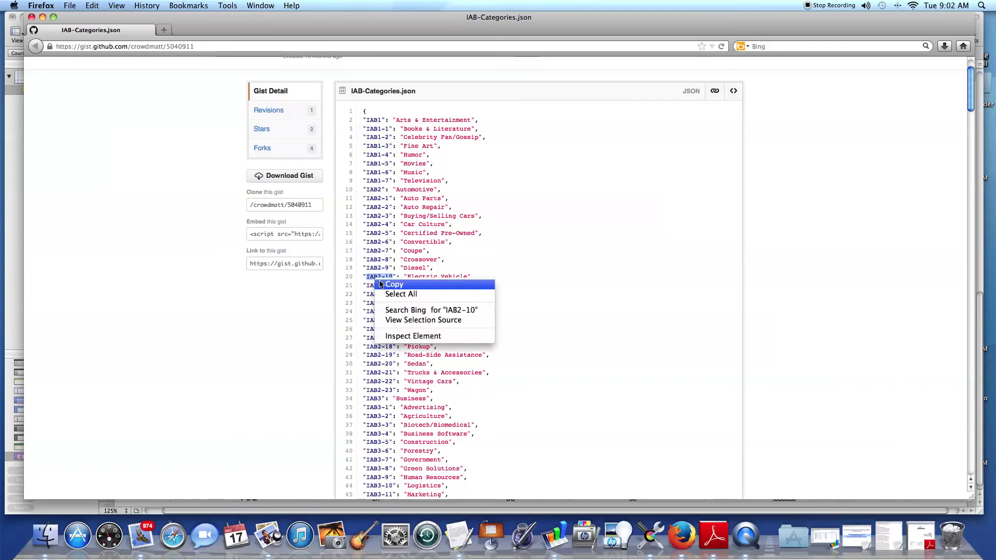
left_click(402, 284)
- Paste the category code IAB2-10 into cell D45 of the Electric Vehicle row
left_click(43, 18)
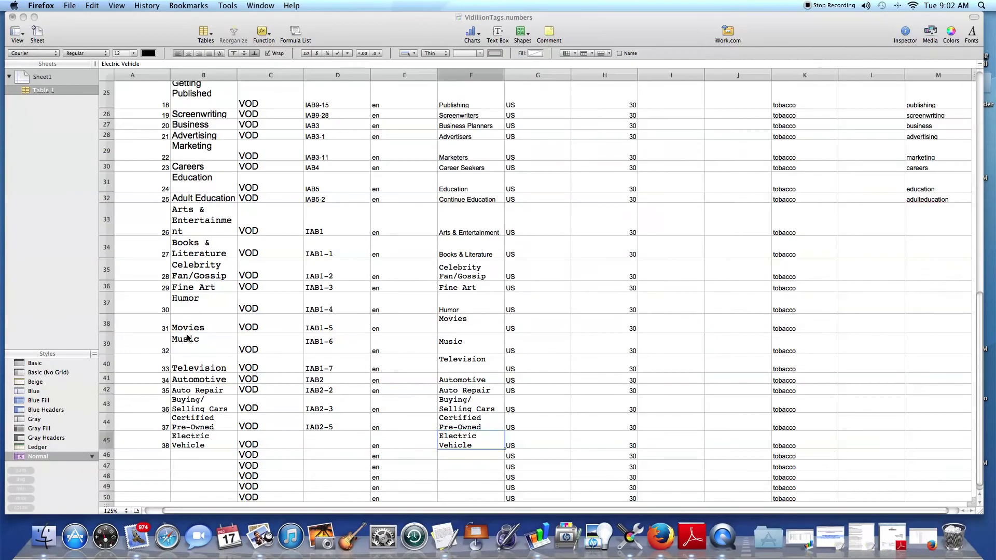
left_click(317, 440)
right_click(317, 440)
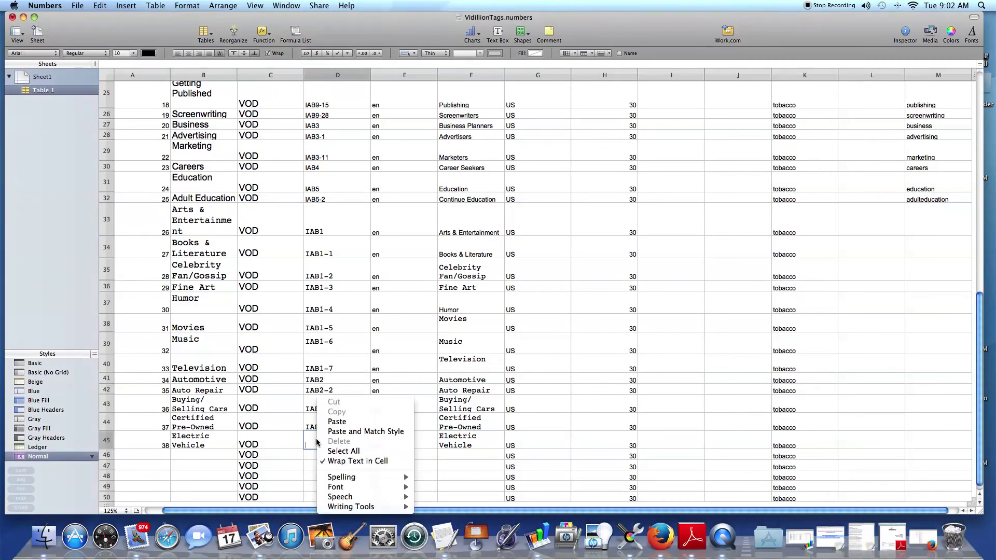
left_click(330, 424)
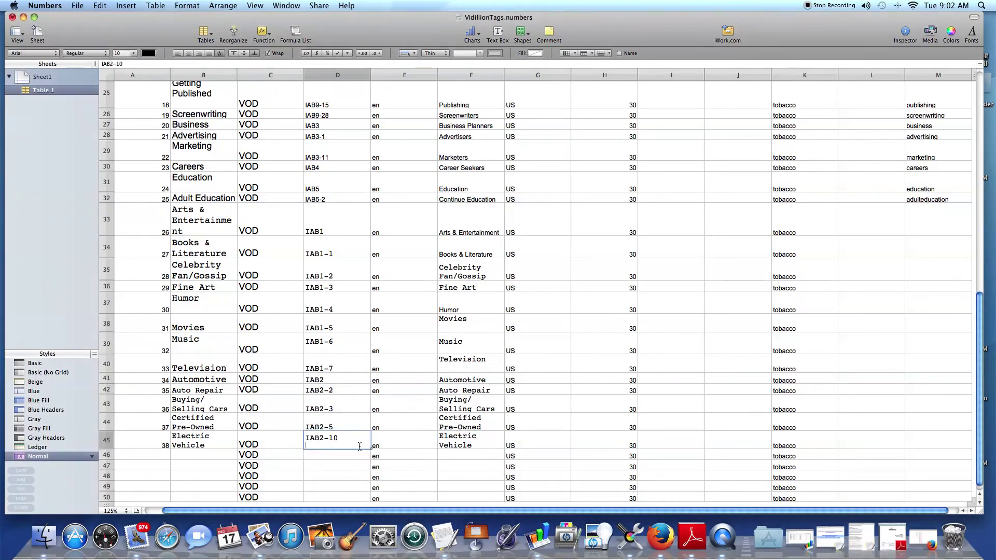
key("BackSpace")
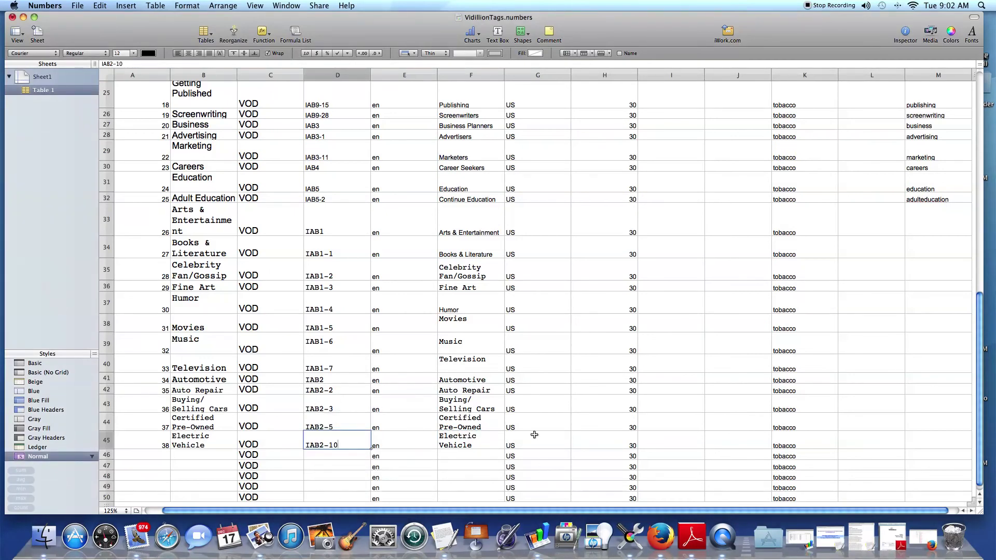
- Scroll down and back up through the IAB category gist, then minimize it
left_click(926, 524)
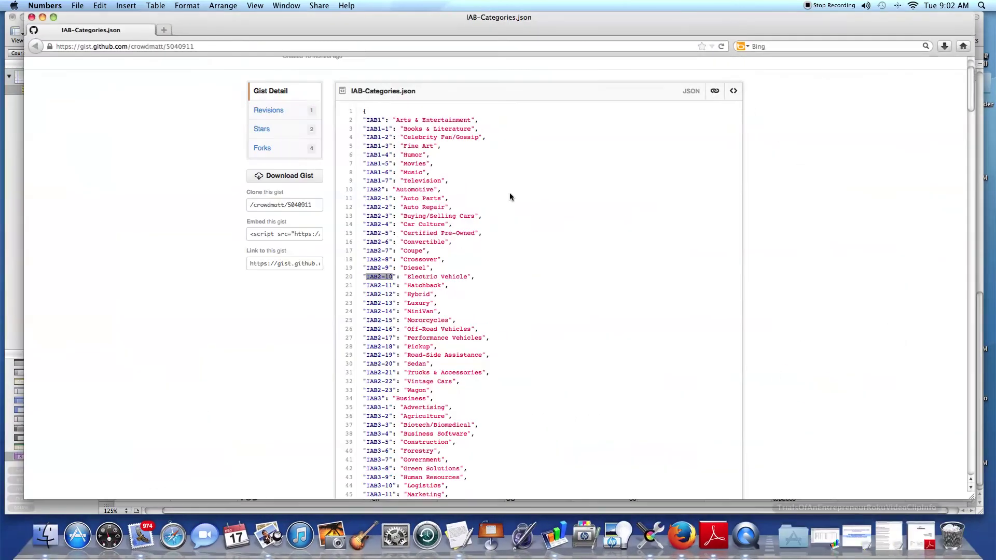
scroll(494, 278, "down", 20)
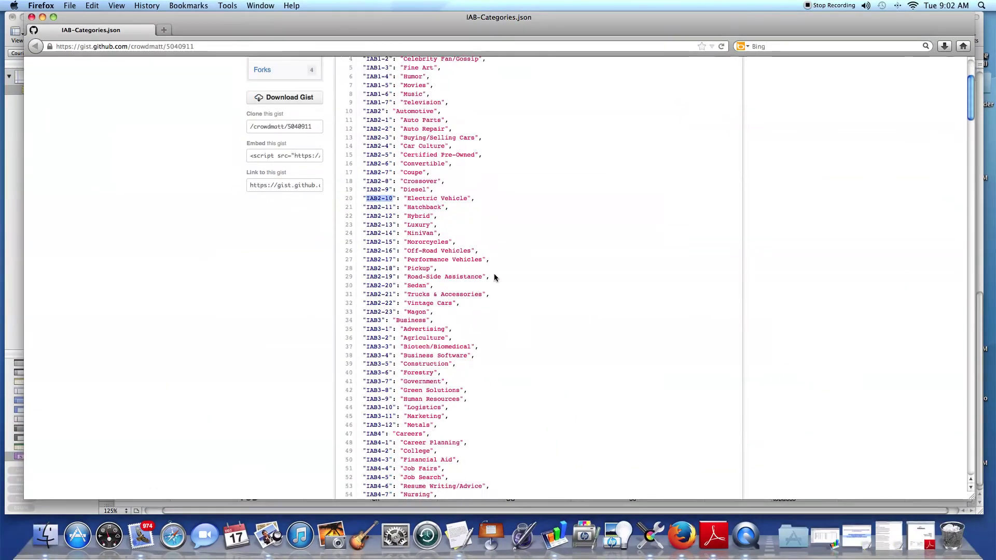
scroll(494, 277, "down", 20)
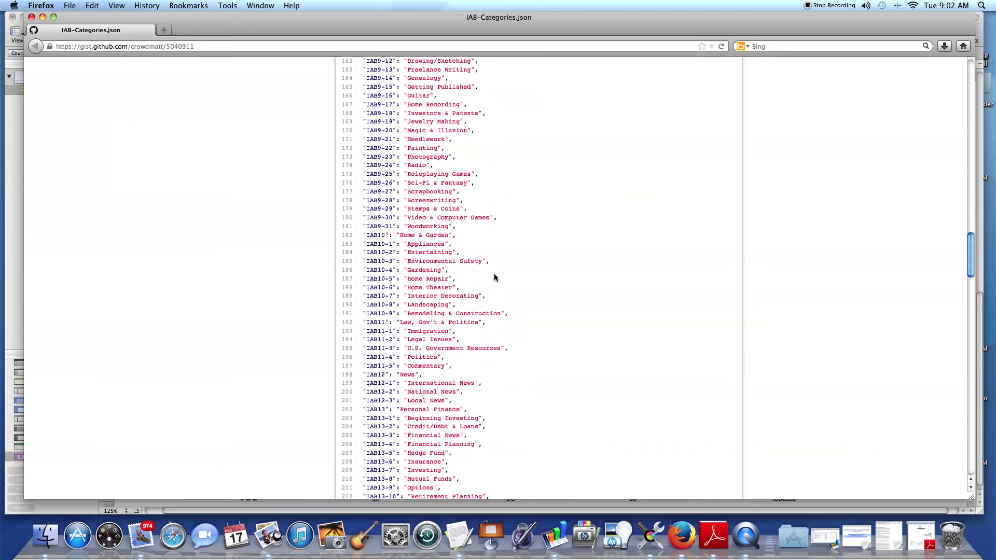
scroll(494, 278, "up", 20)
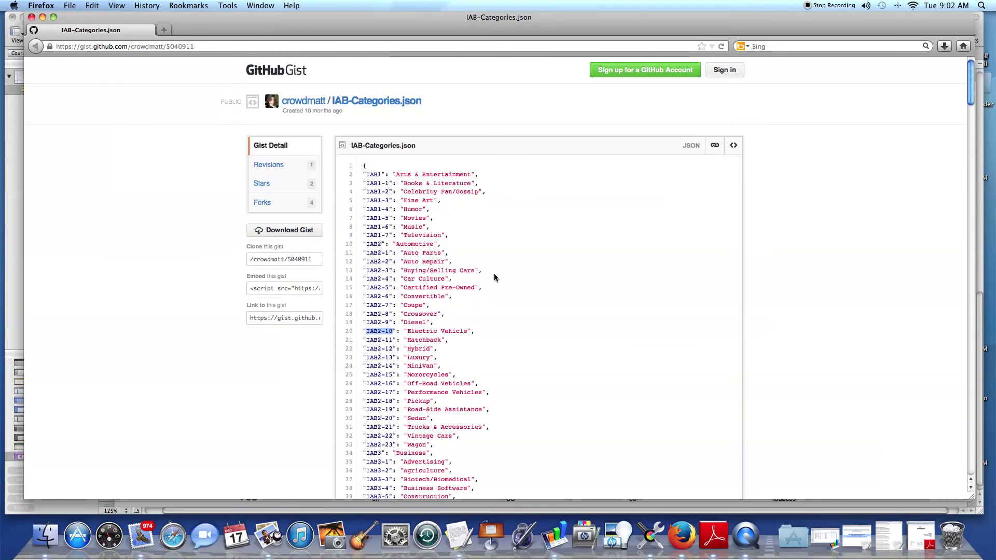
left_click(42, 17)
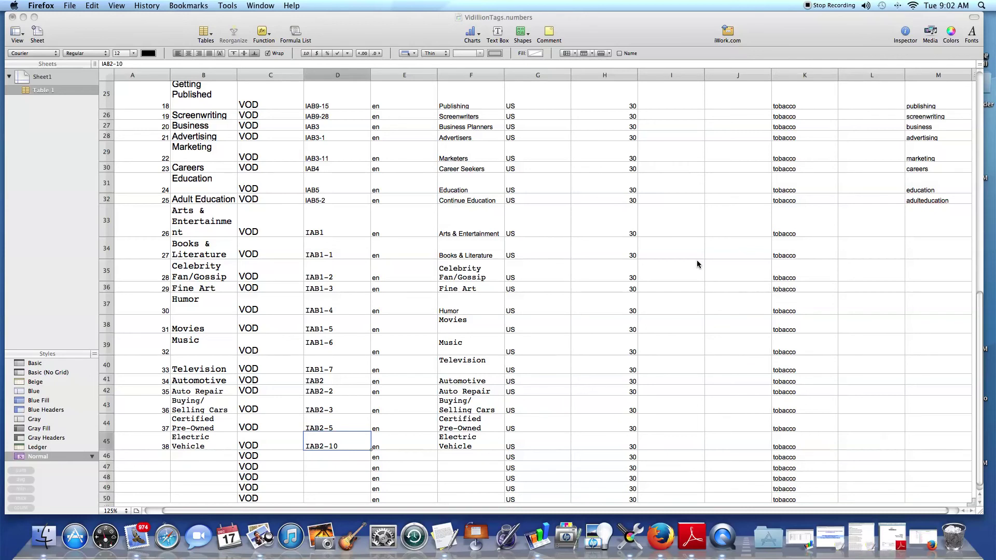
- Check the InstantTVChannelDAGURLs notes twice, scrolling the spreadsheet in between, then minimize them
left_click(863, 530)
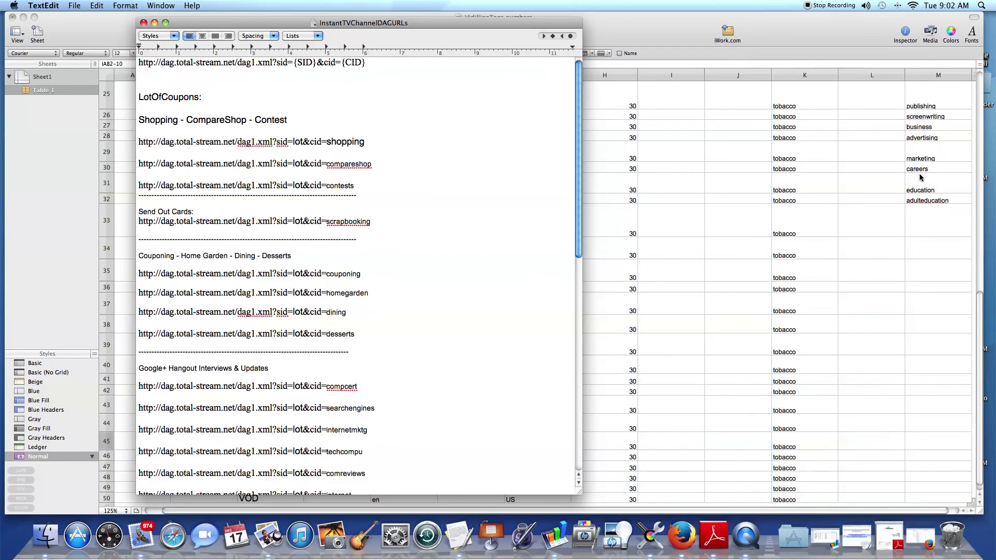
left_click(153, 23)
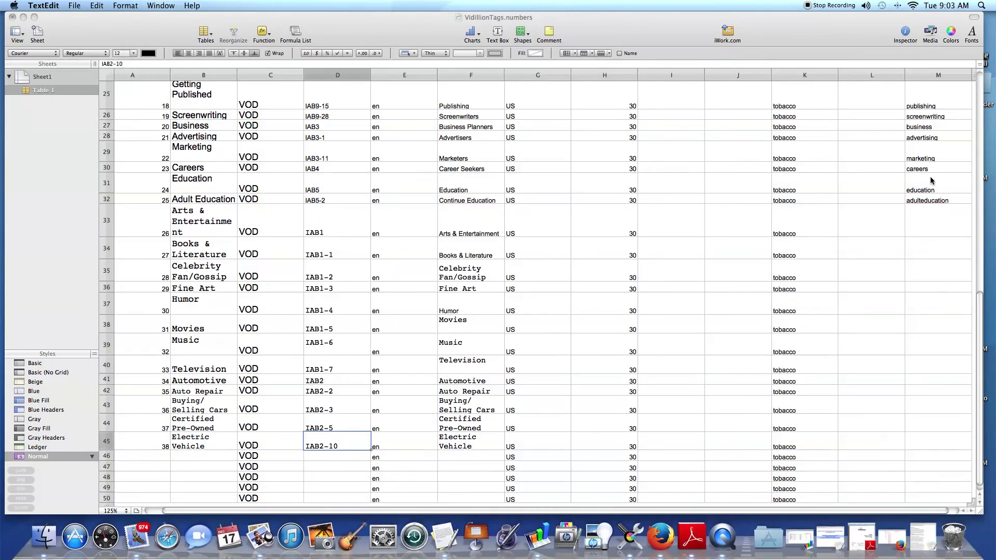
scroll(930, 177, "up", 10)
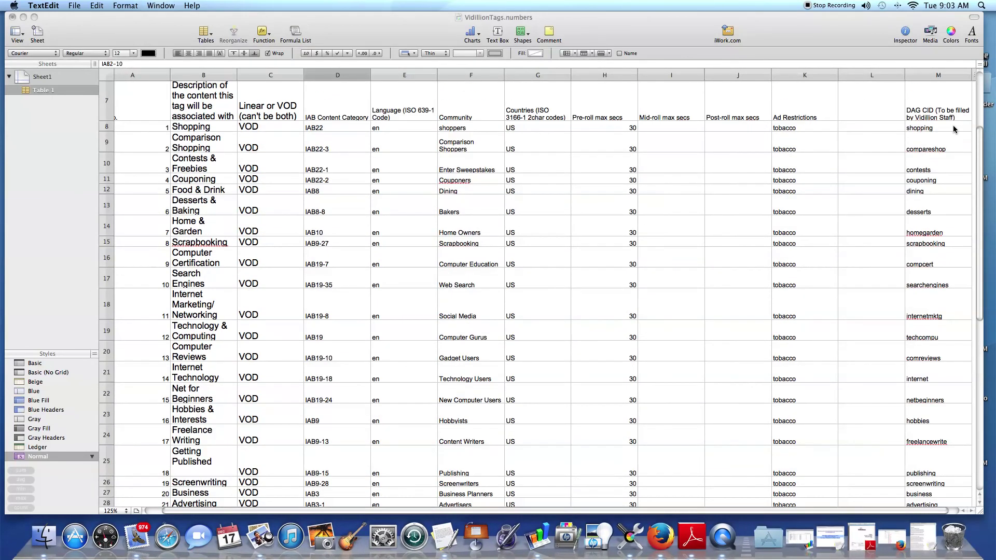
scroll(931, 117, "down", 10)
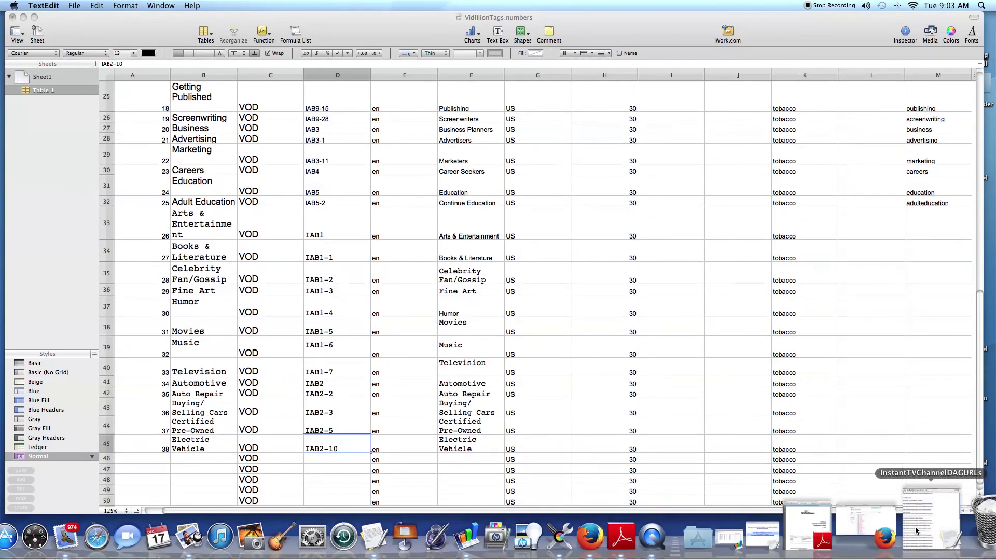
left_click(915, 527)
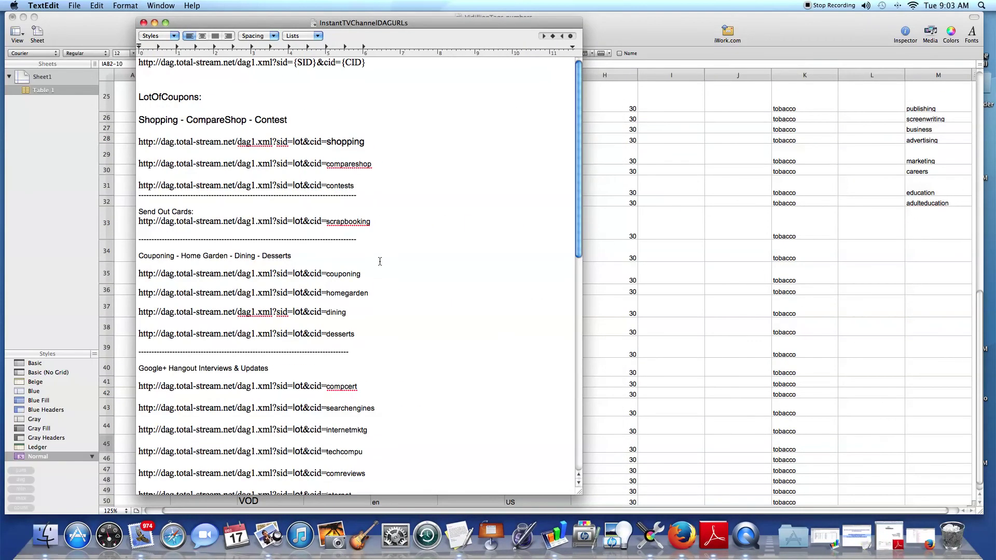
scroll(379, 262, "down", 1)
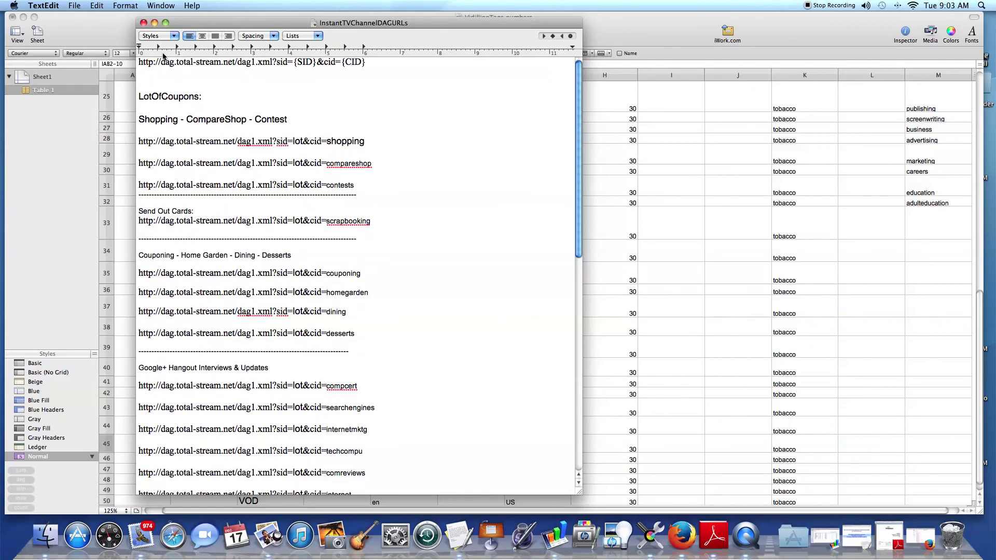
left_click(155, 22)
- Minimize Numbers, briefly reopen the IAB gist, then restore the VidillionTags spreadsheet
left_click(23, 18)
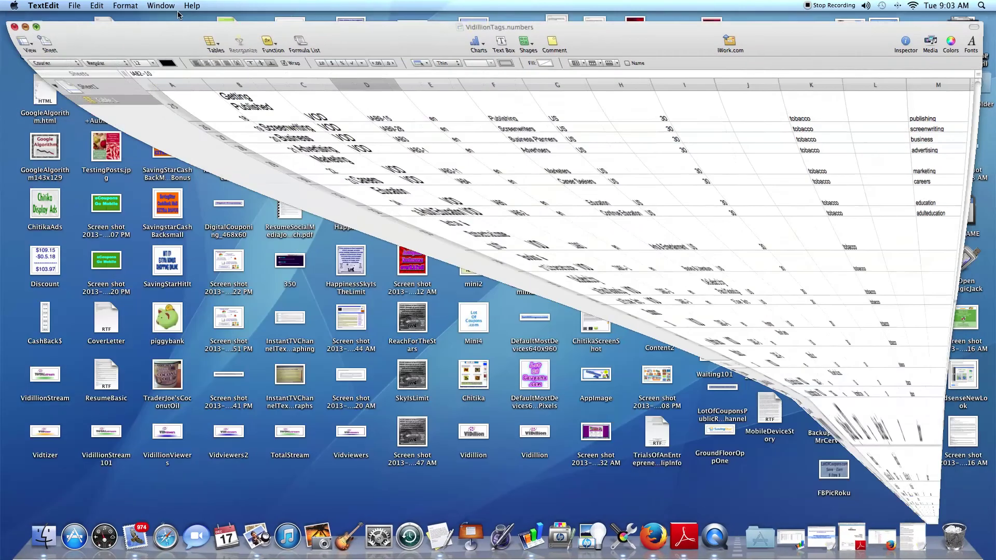
left_click(873, 514)
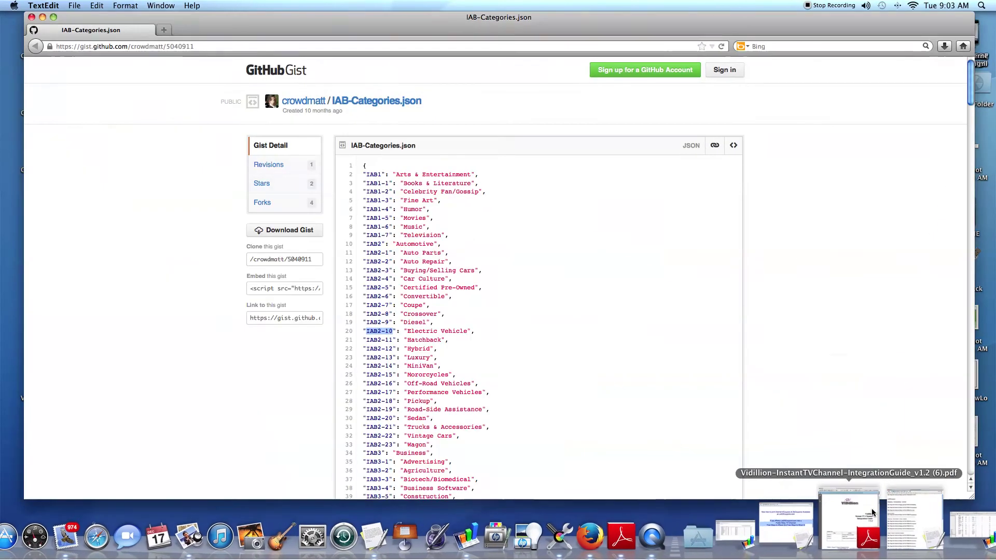
left_click(42, 17)
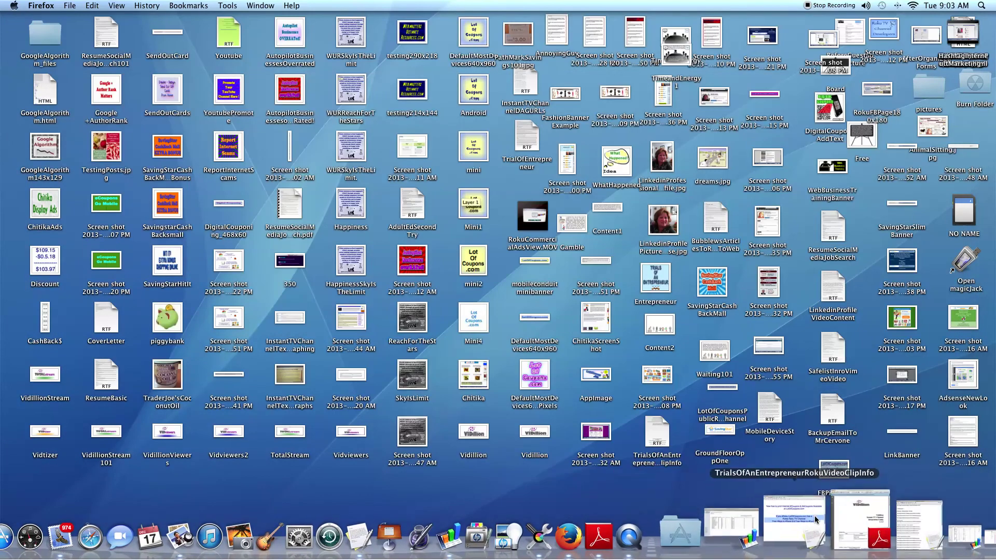
left_click(889, 519)
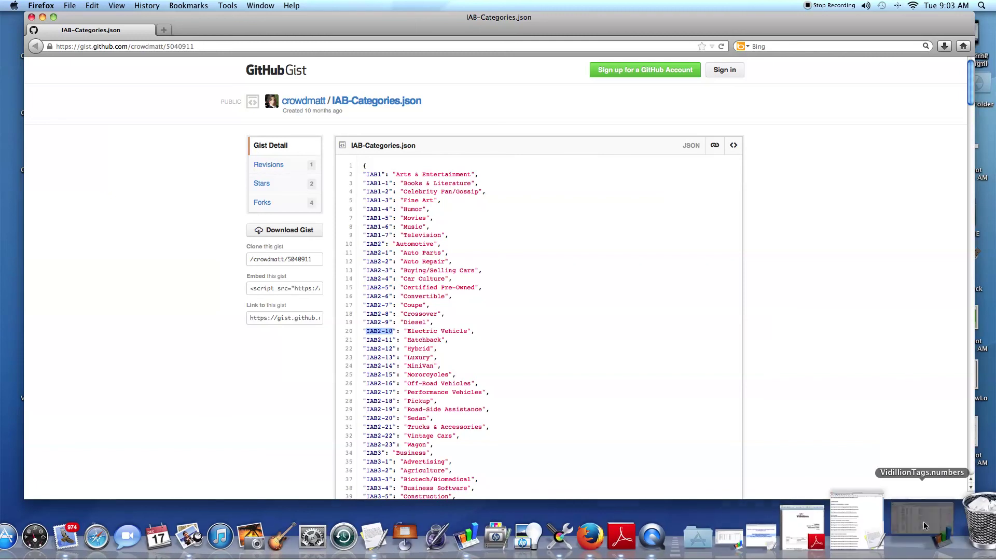
left_click(794, 534)
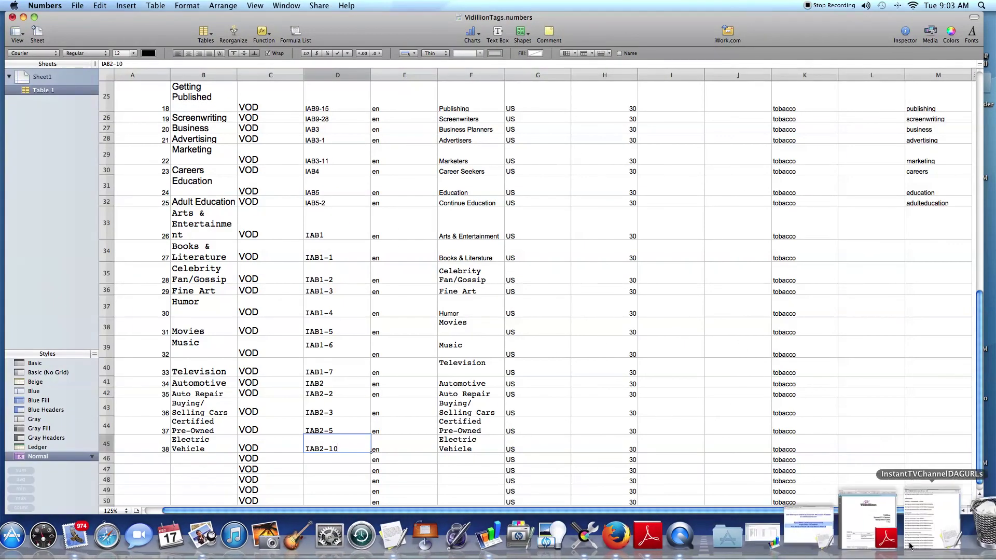
- Restore the Vidillion Instant TV Channel Integration Guide v1.2 PDF in Adobe Reader
left_click(888, 535)
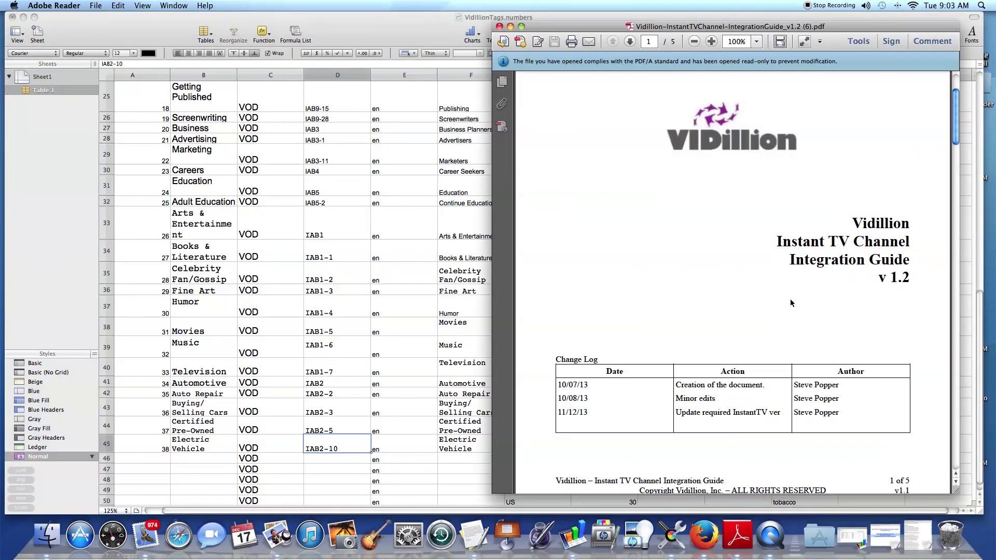